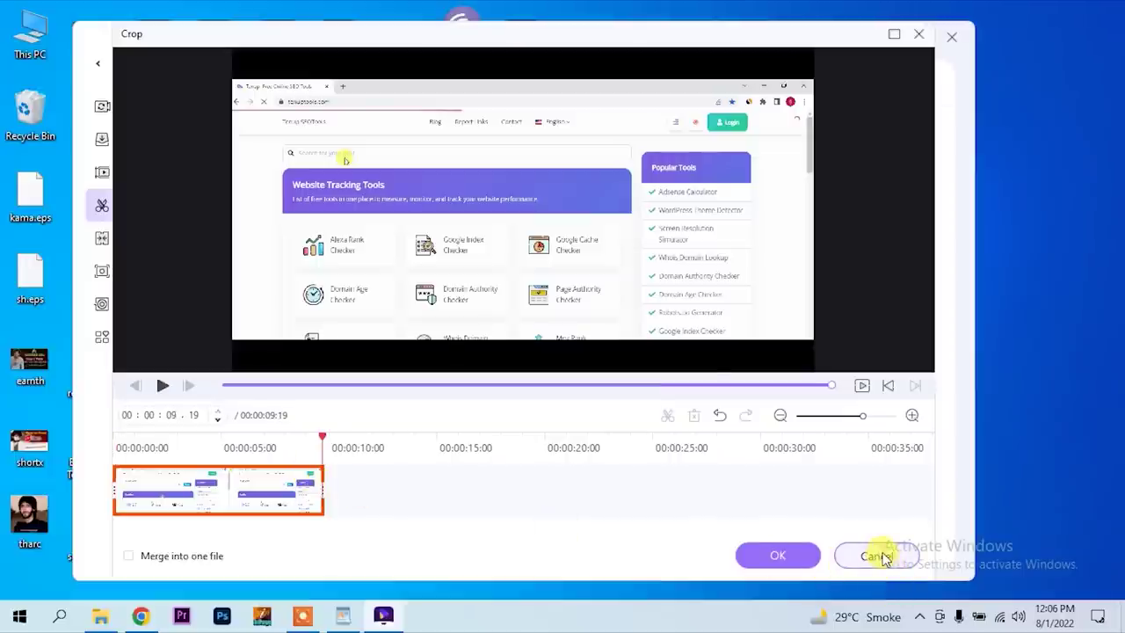
- Discard the open trim changes and crop the check video to a 295 × 606 area in the middle of the frame
click(877, 554)
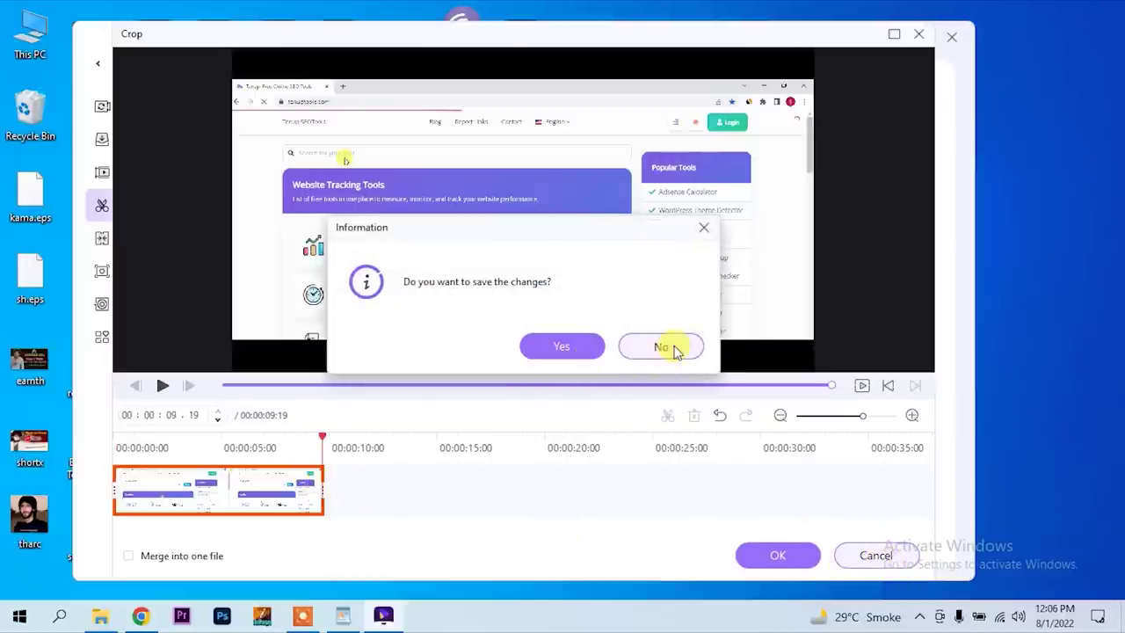
click(661, 349)
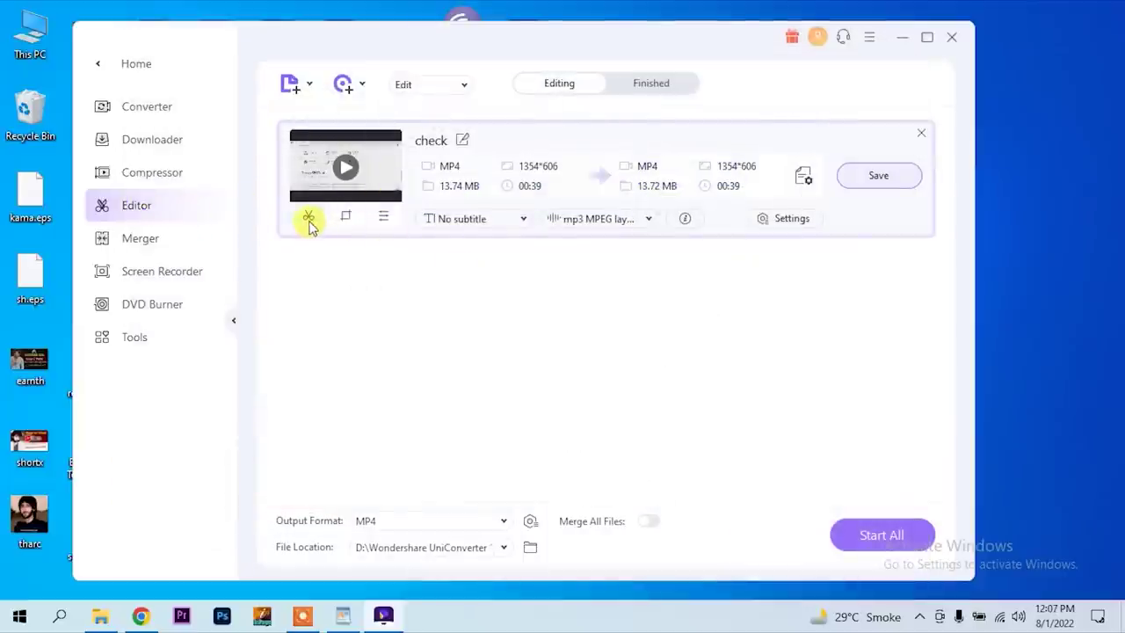
click(346, 218)
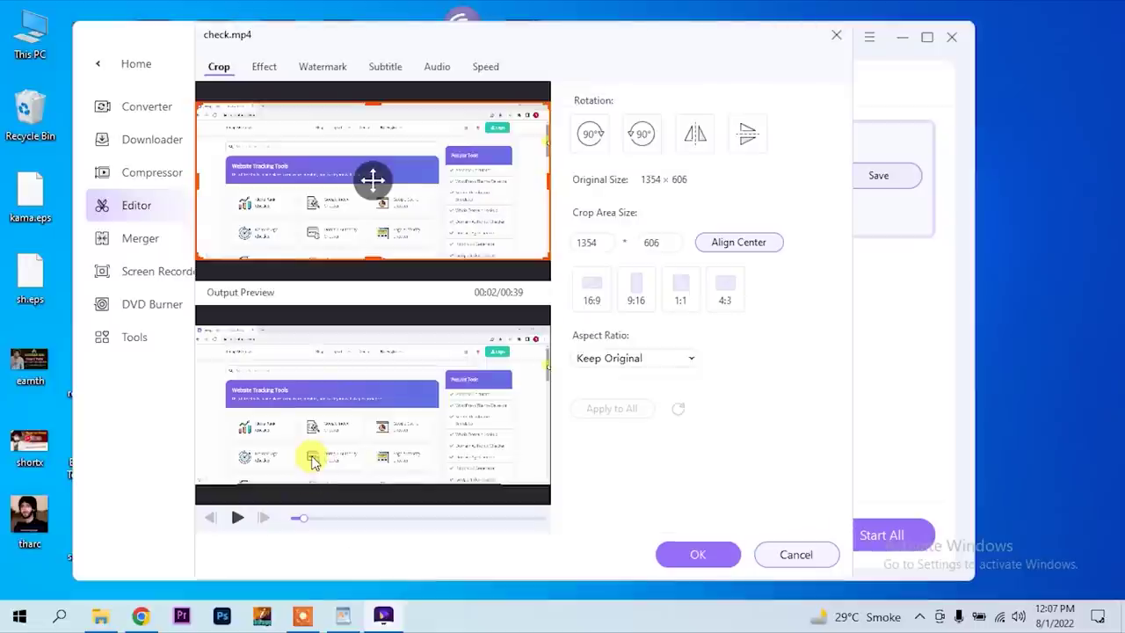
drag(545, 181, 317, 181)
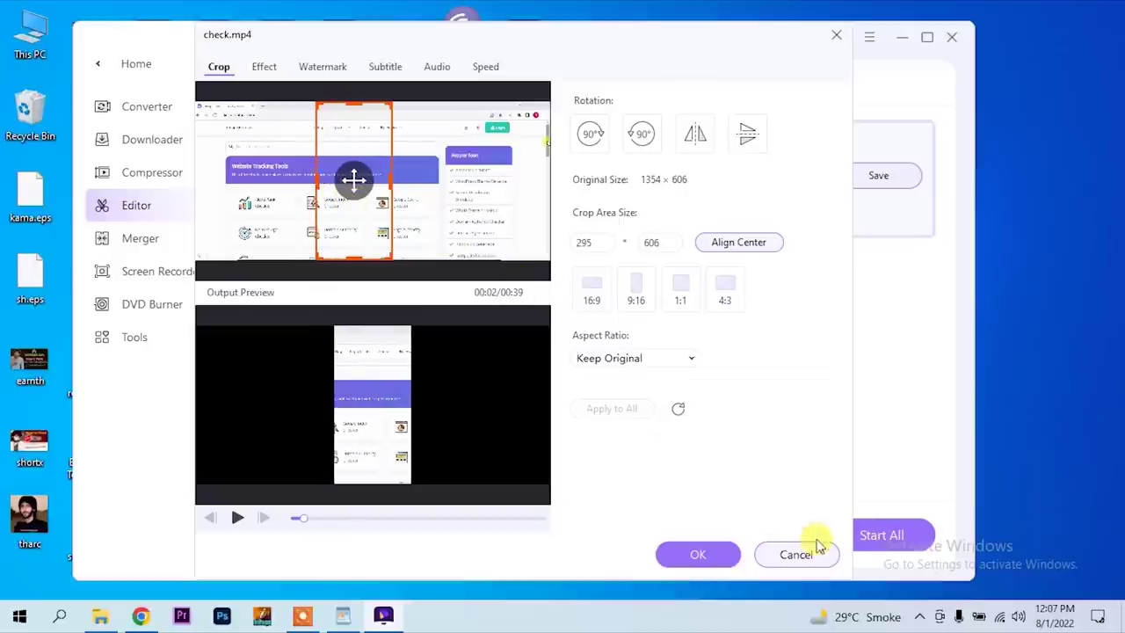
click(683, 562)
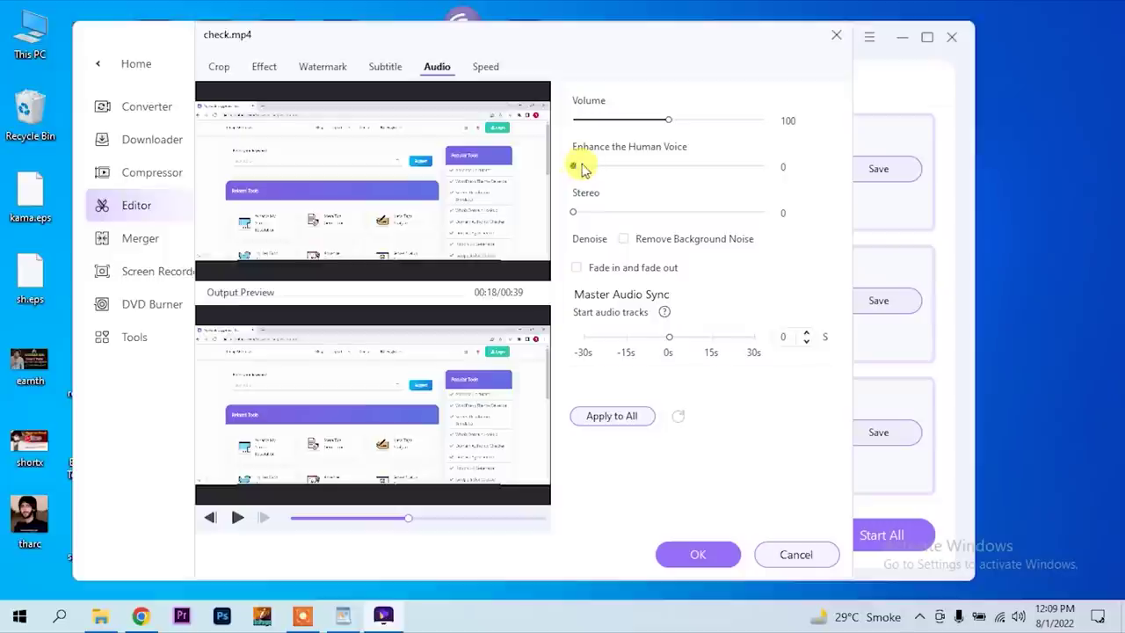
- Set human voice enhancement to 48 and stereo to 10, enable background noise removal and fade in and out, and offset the audio sync by 2.9 s
drag(576, 166, 664, 166)
drag(573, 211, 591, 212)
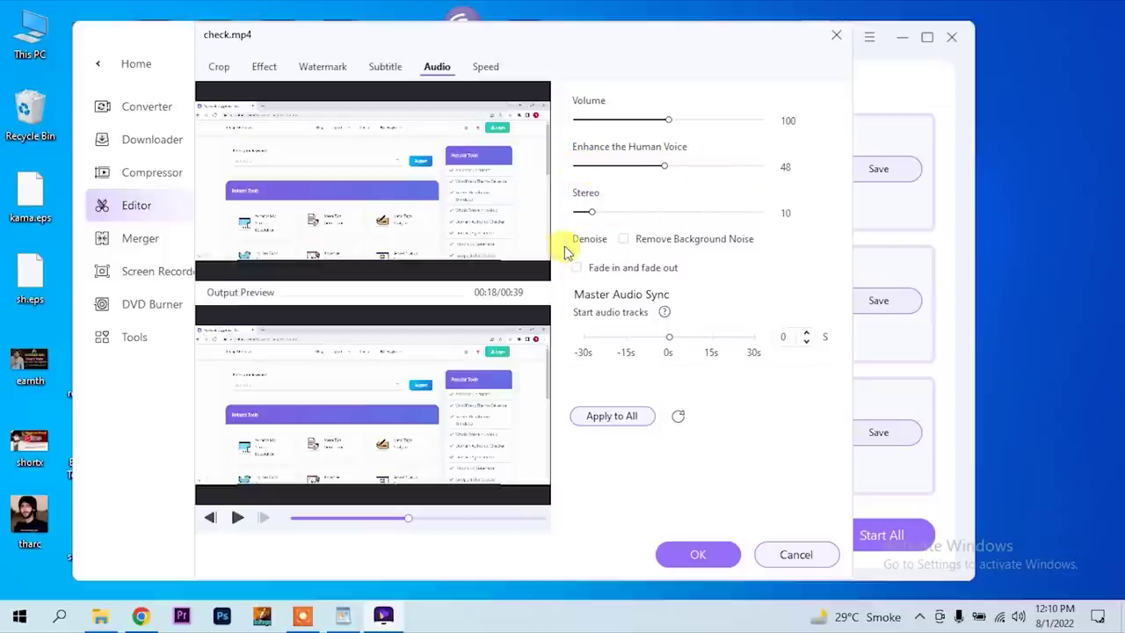
click(626, 239)
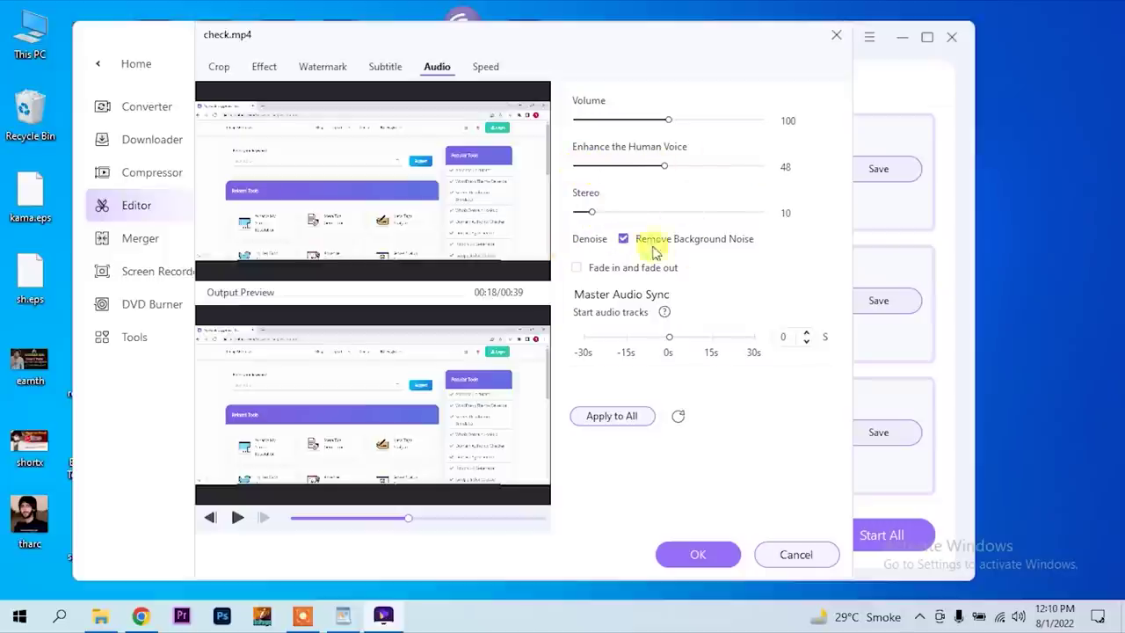
click(589, 270)
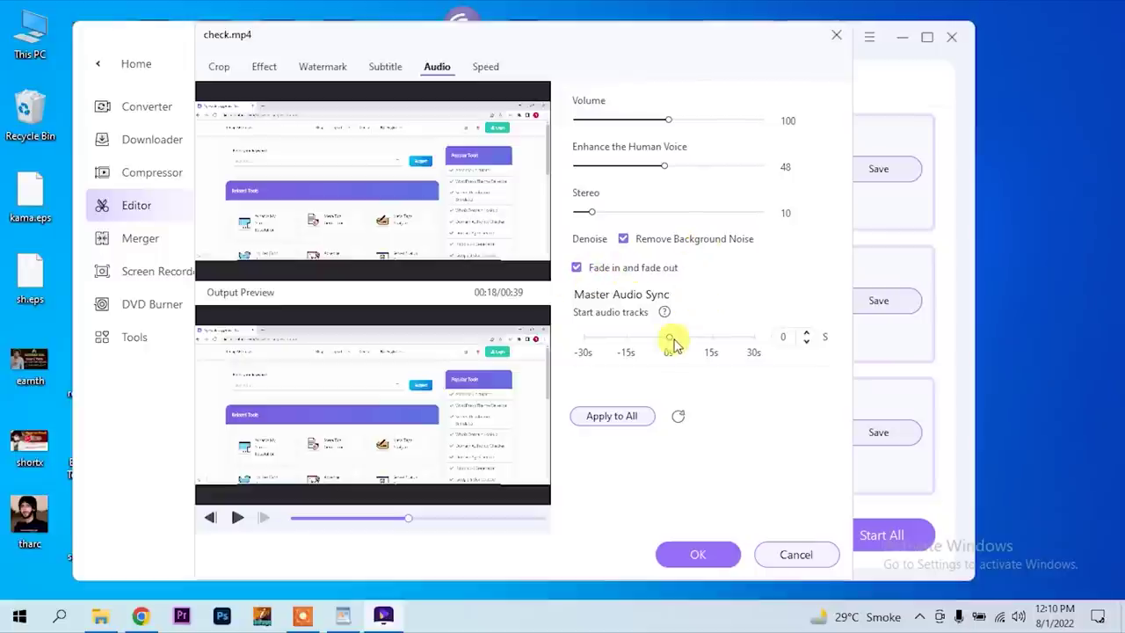
drag(669, 343, 672, 343)
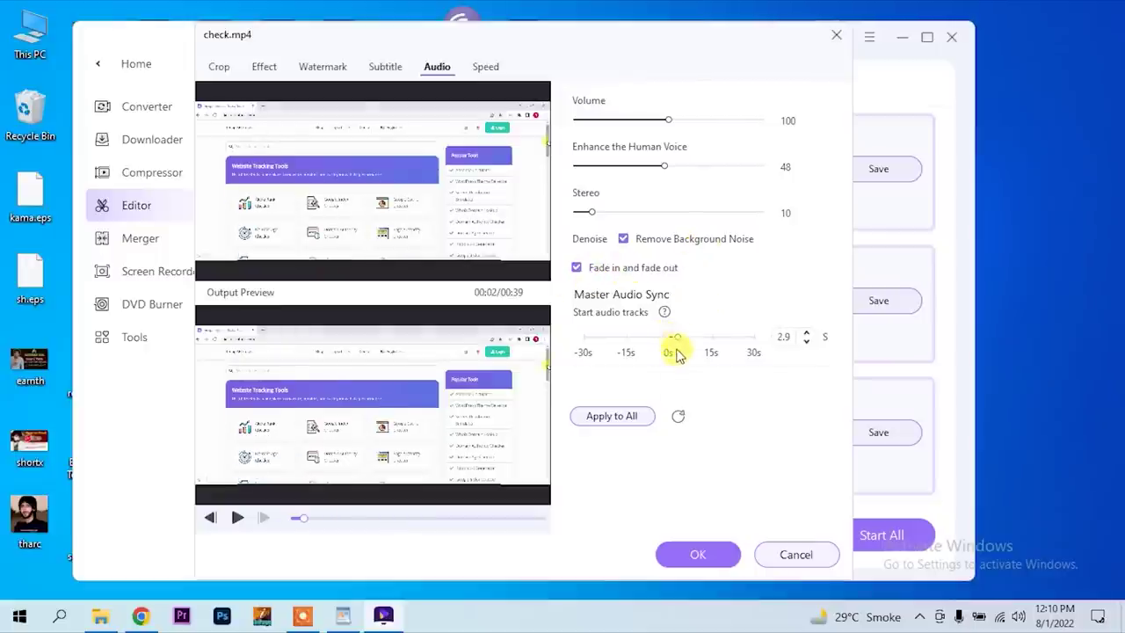
- Try playback speeds 0.5X, 0.25X and 3X on the check video, pause the preview, and cancel the edits
click(489, 72)
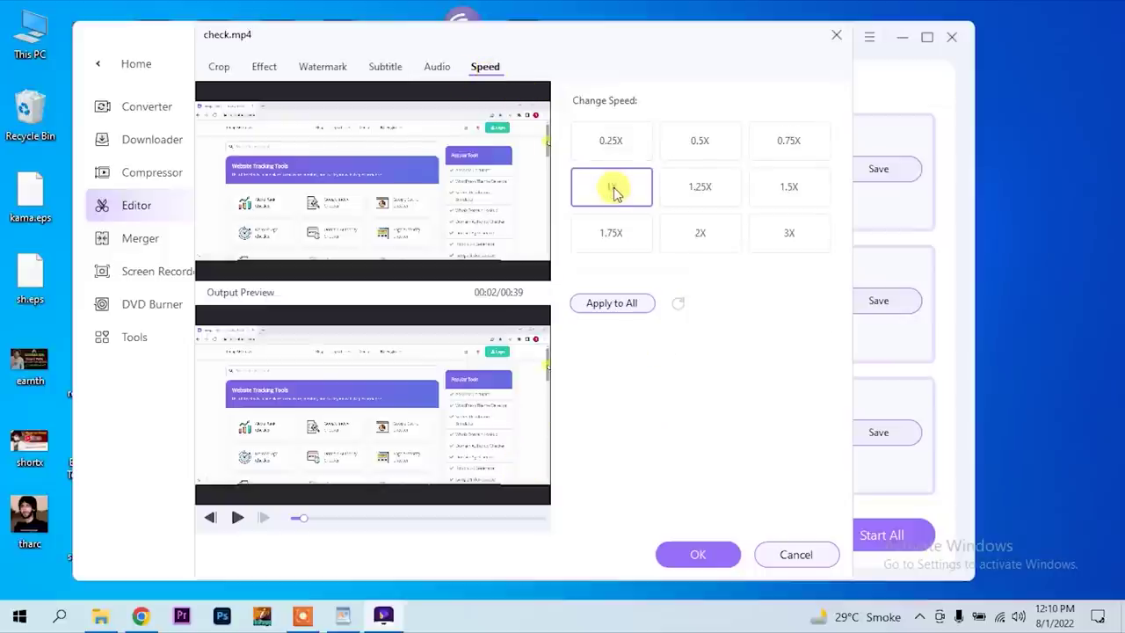
click(631, 149)
click(716, 152)
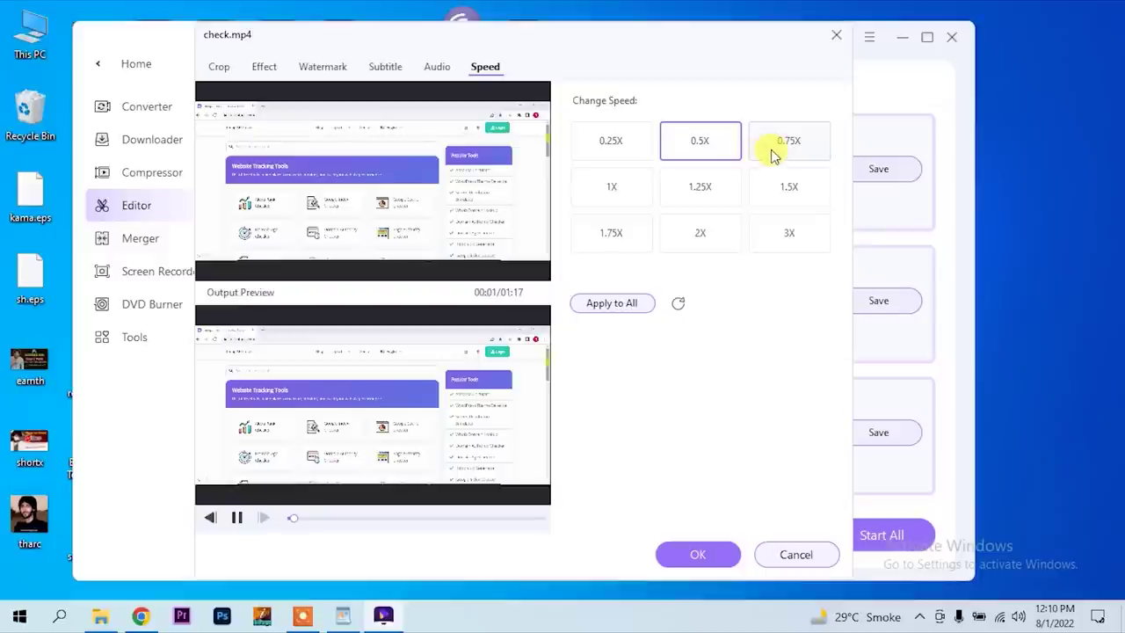
click(610, 143)
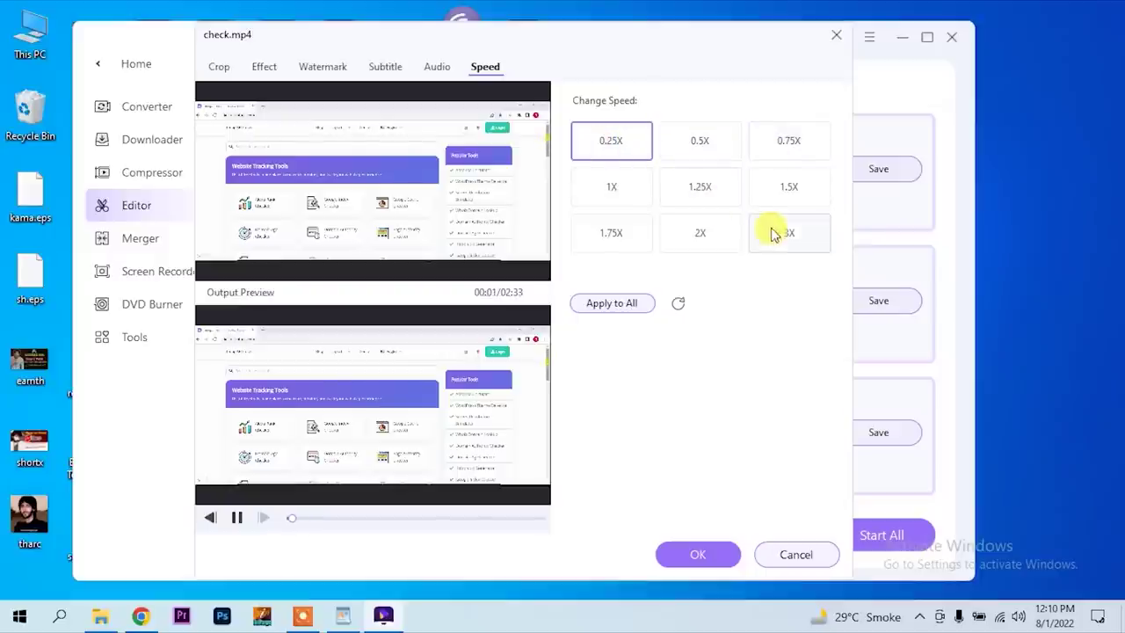
click(800, 239)
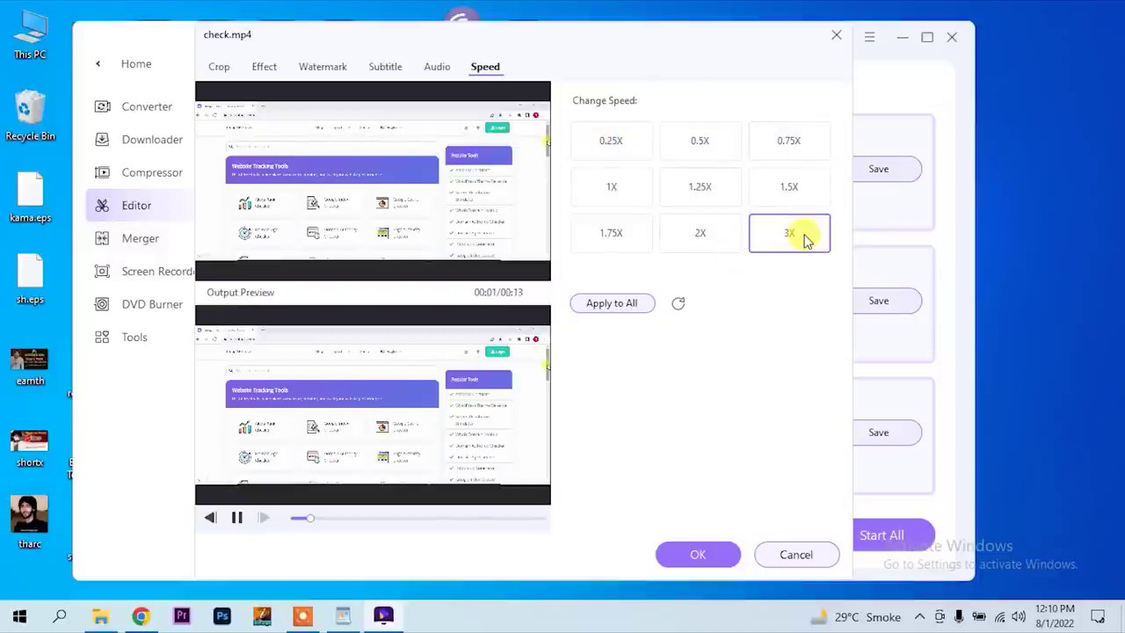
click(237, 519)
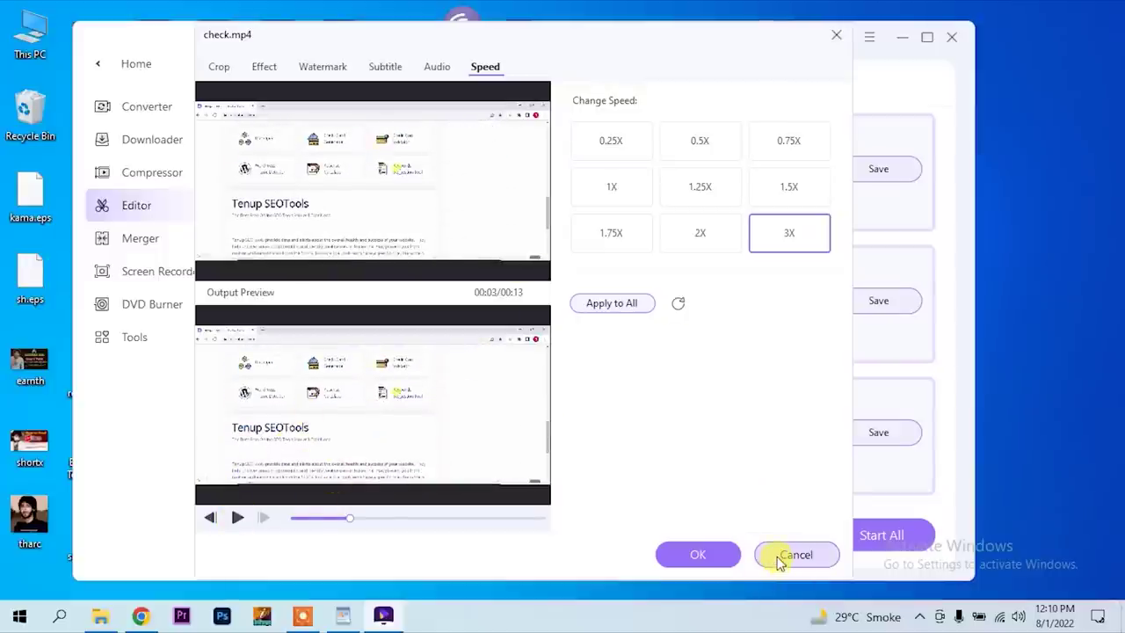
drag(290, 42, 393, 107)
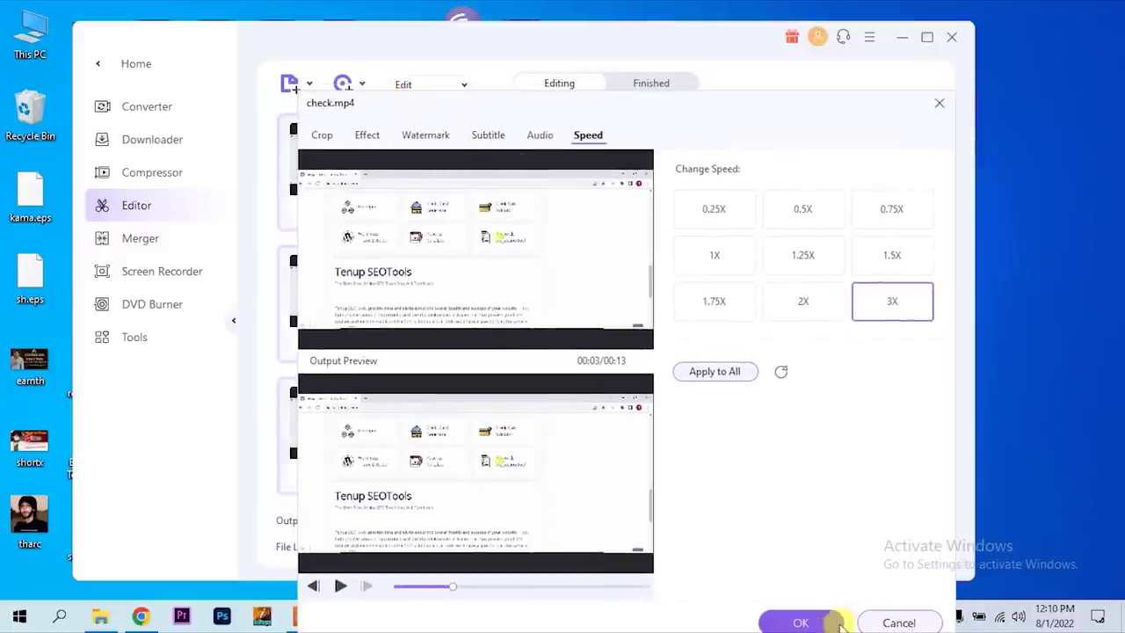
click(867, 620)
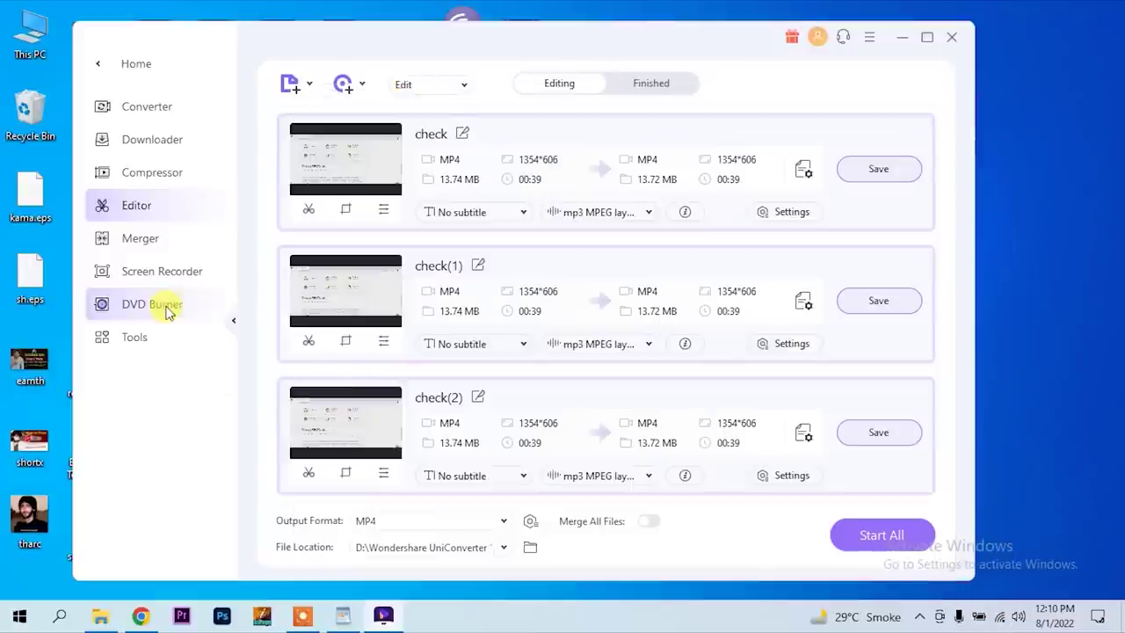
click(140, 238)
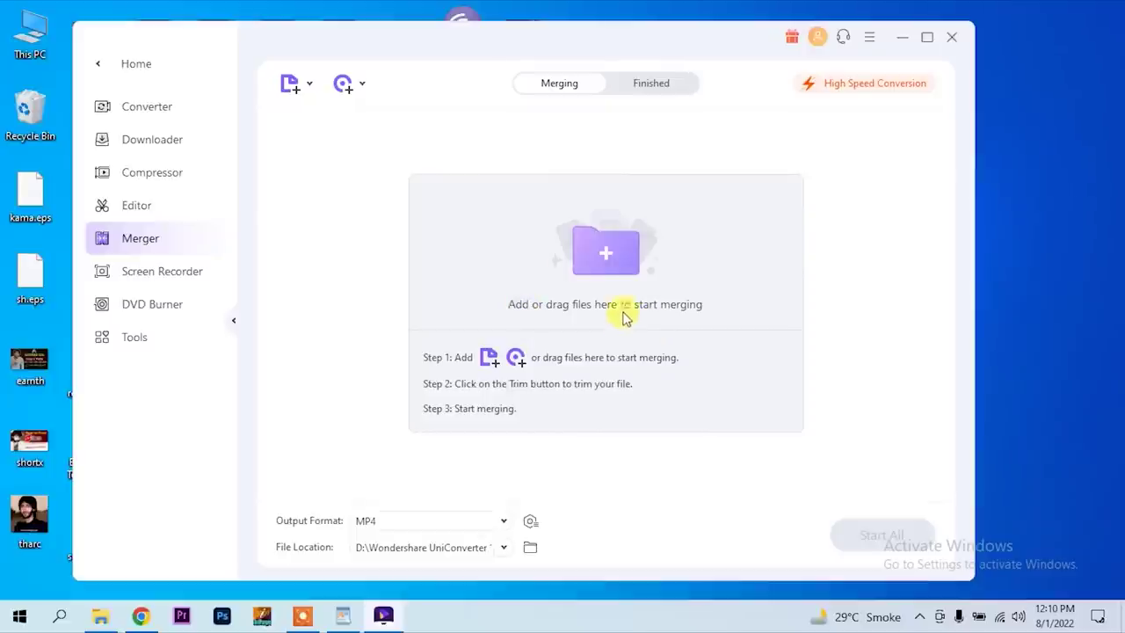
drag(334, 38, 322, 225)
drag(338, 130, 455, 484)
drag(341, 48, 528, 501)
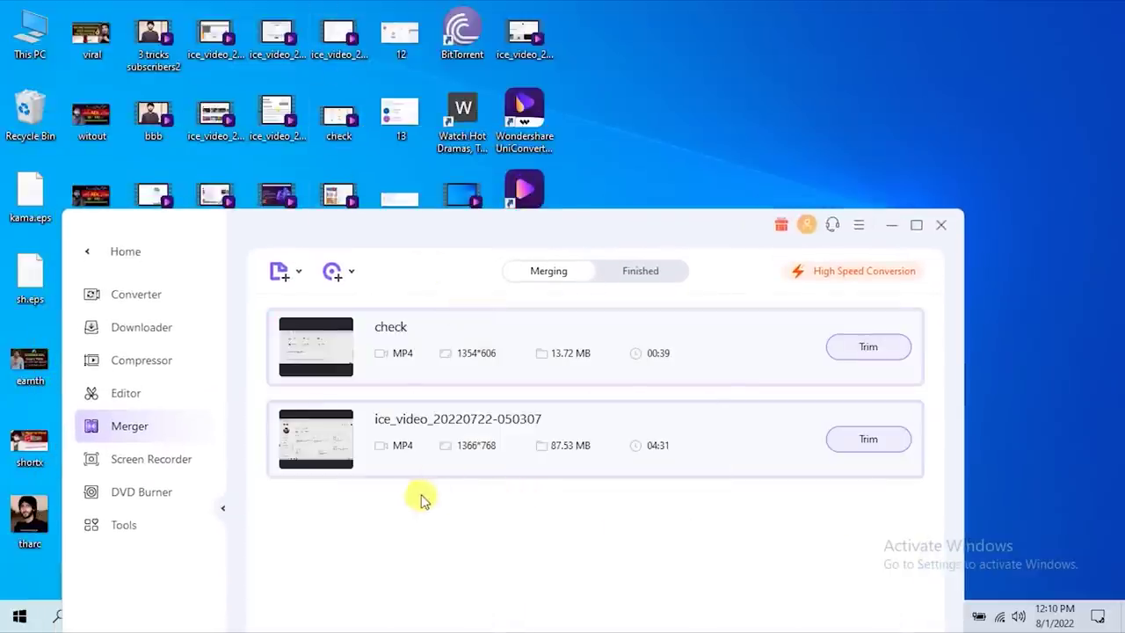
drag(621, 239, 620, 39)
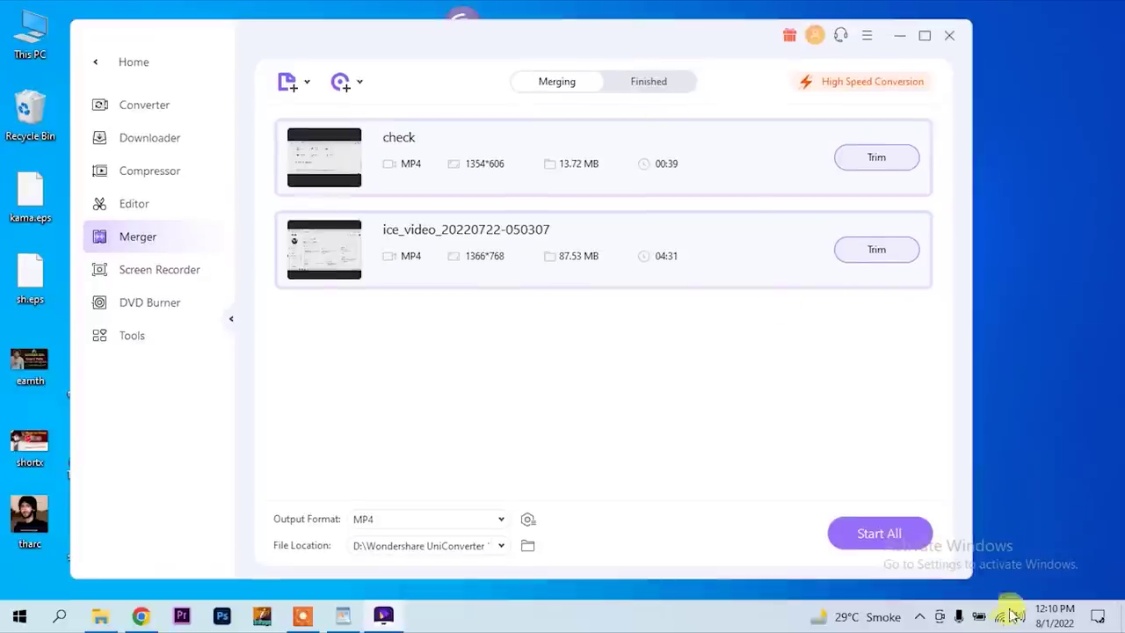
click(866, 534)
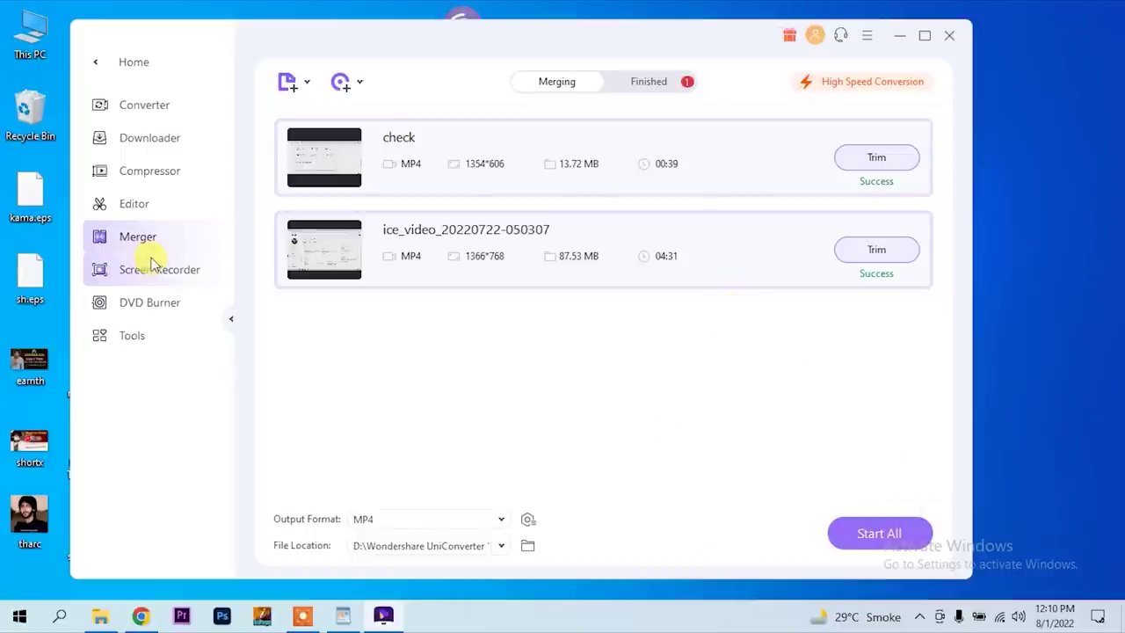
- Open the Screen Recorder, enlarge its capture area to about 1330 × 720, and close it without recording
click(159, 282)
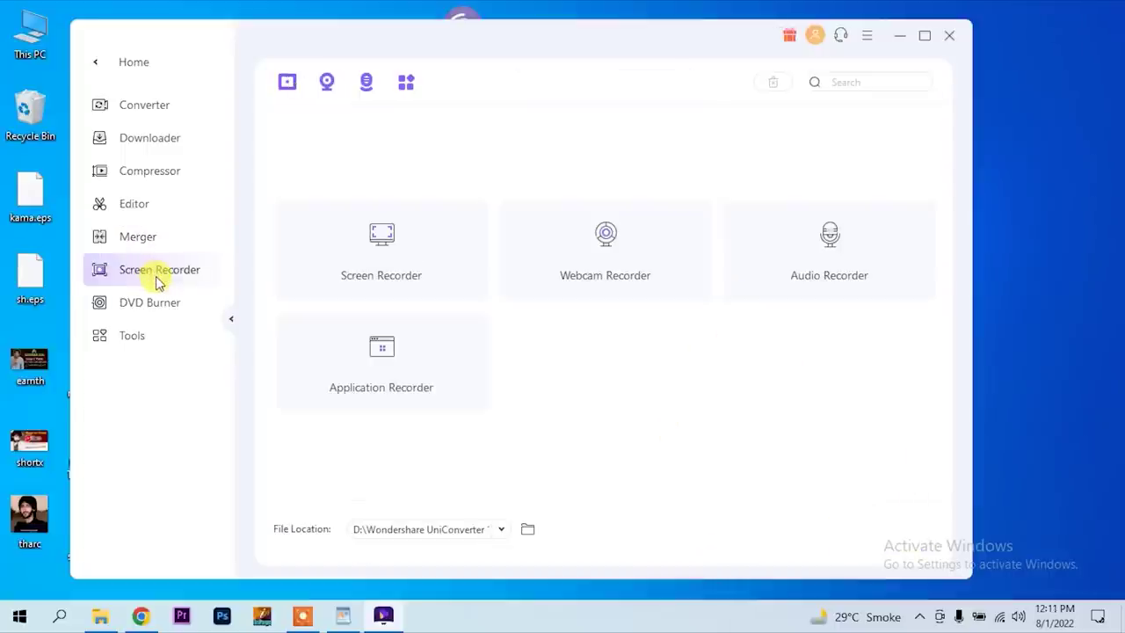
click(386, 260)
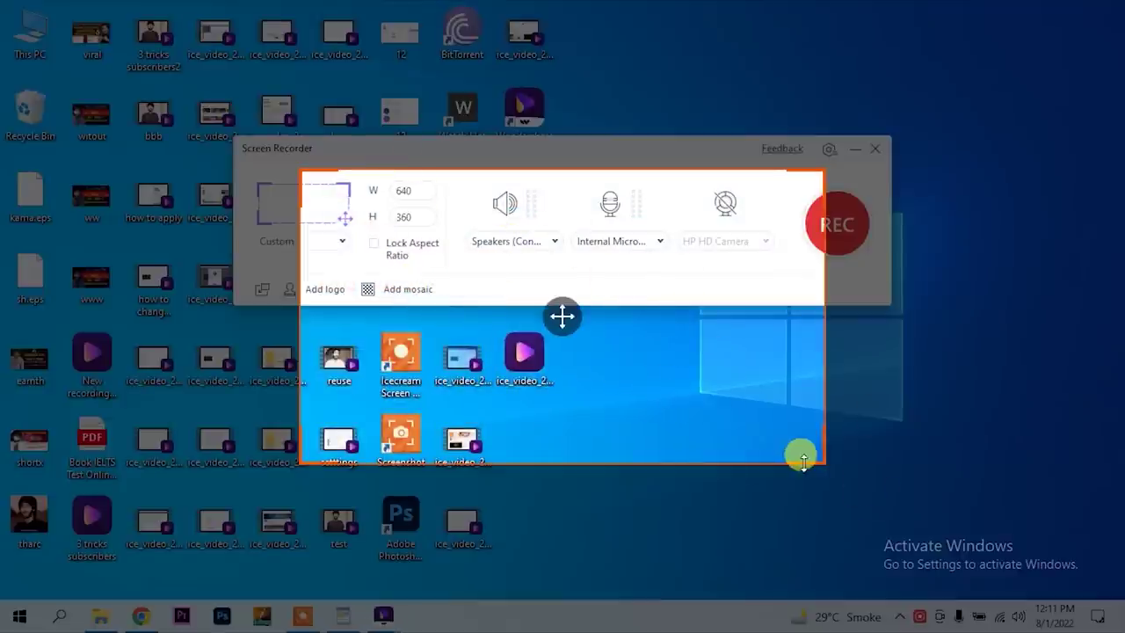
drag(818, 455, 1094, 591)
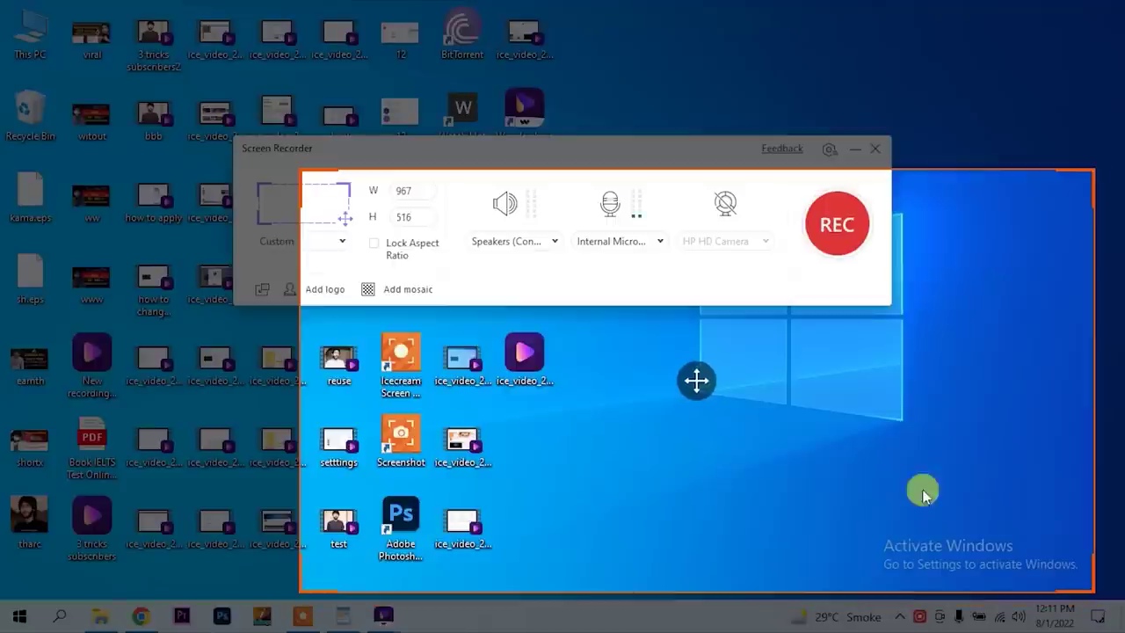
drag(302, 179, 0, 0)
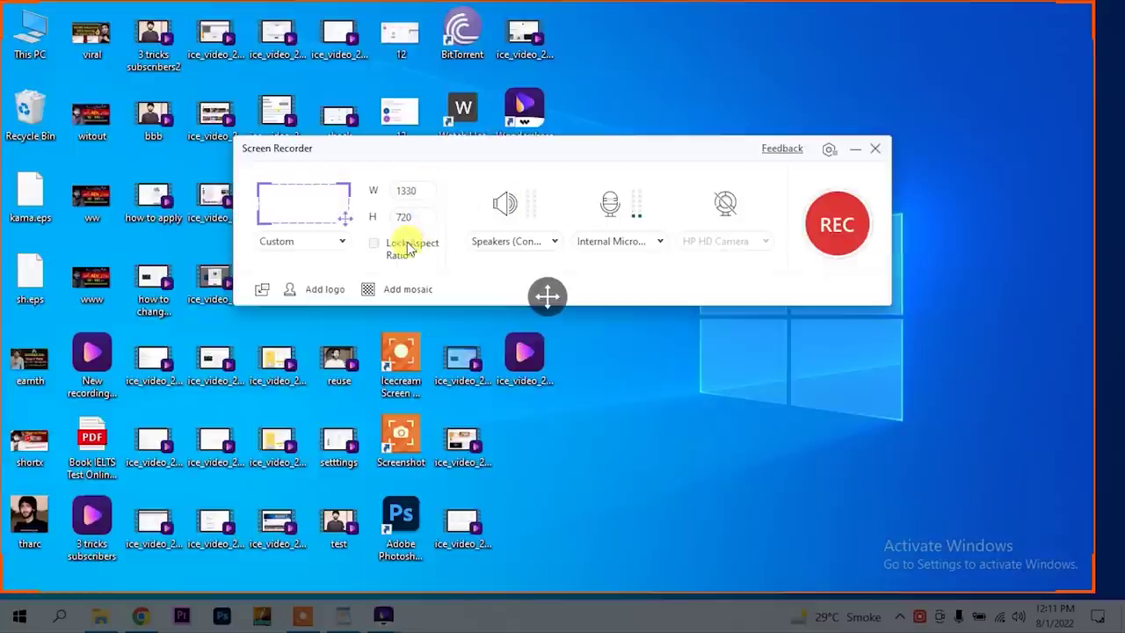
click(376, 249)
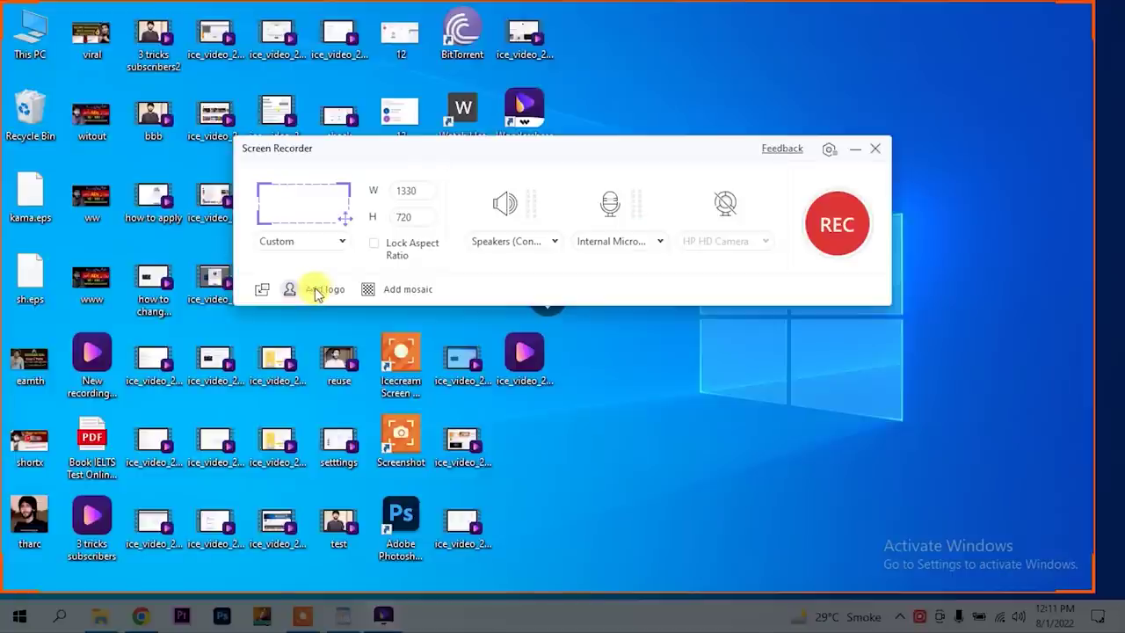
click(876, 149)
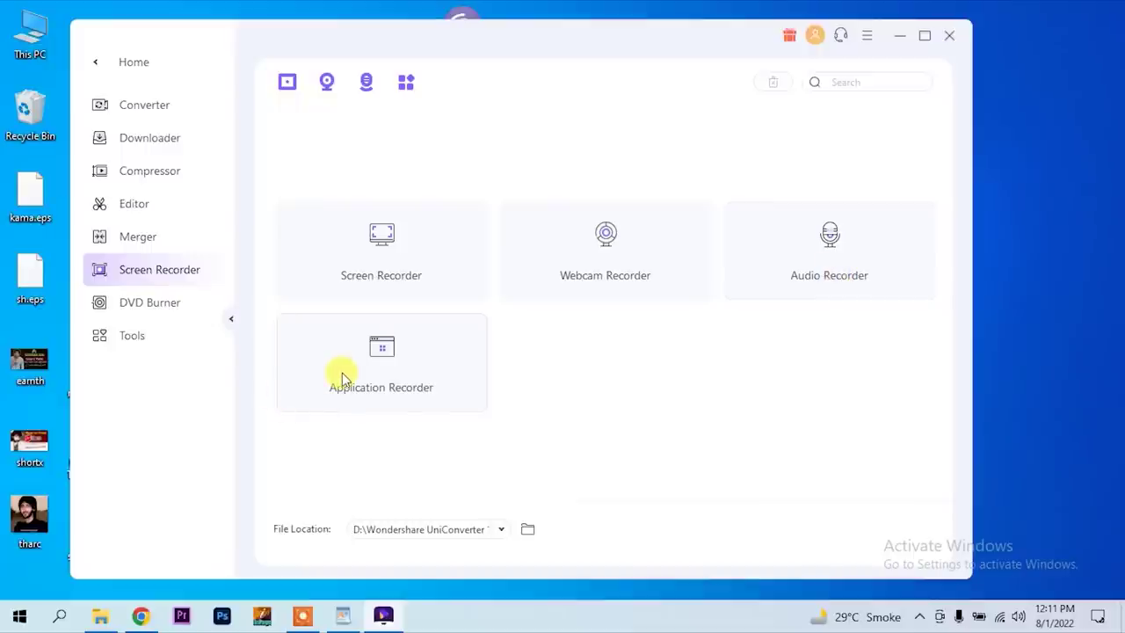
- View the DVD Burner section, and download the Vocal Remover and Noise Remover from the AI Lab tools
click(158, 305)
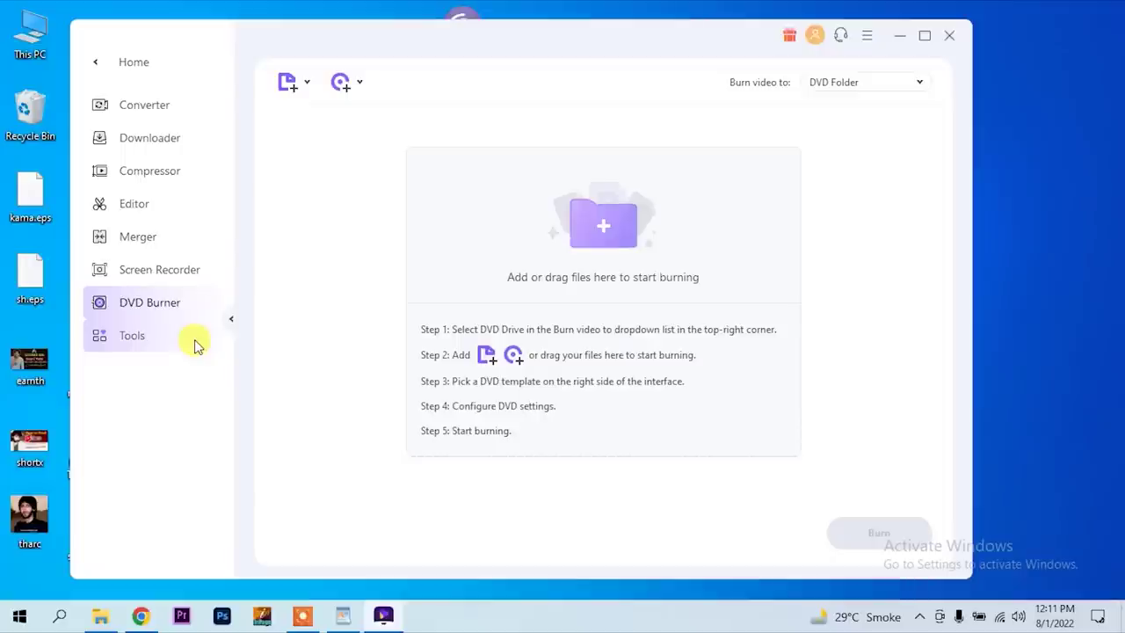
click(197, 345)
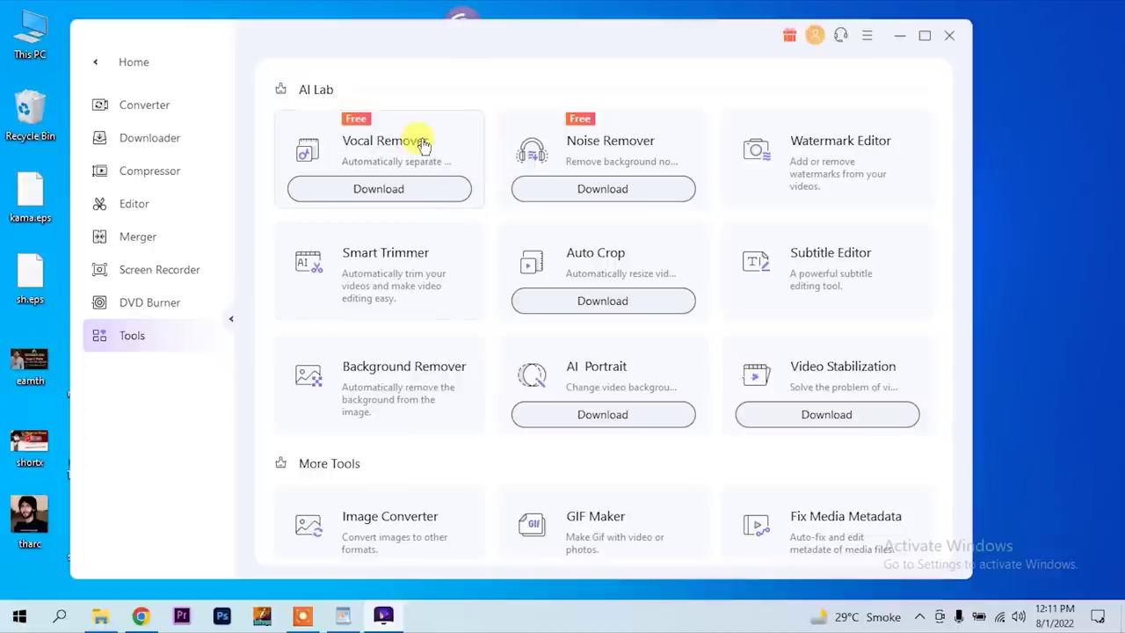
click(461, 166)
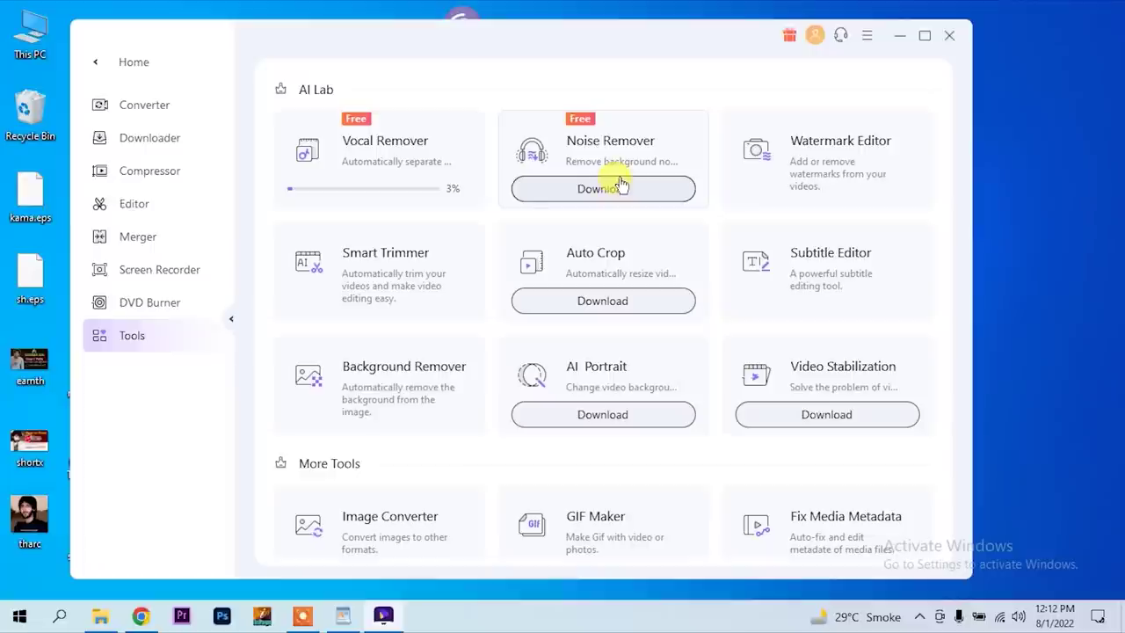
click(665, 138)
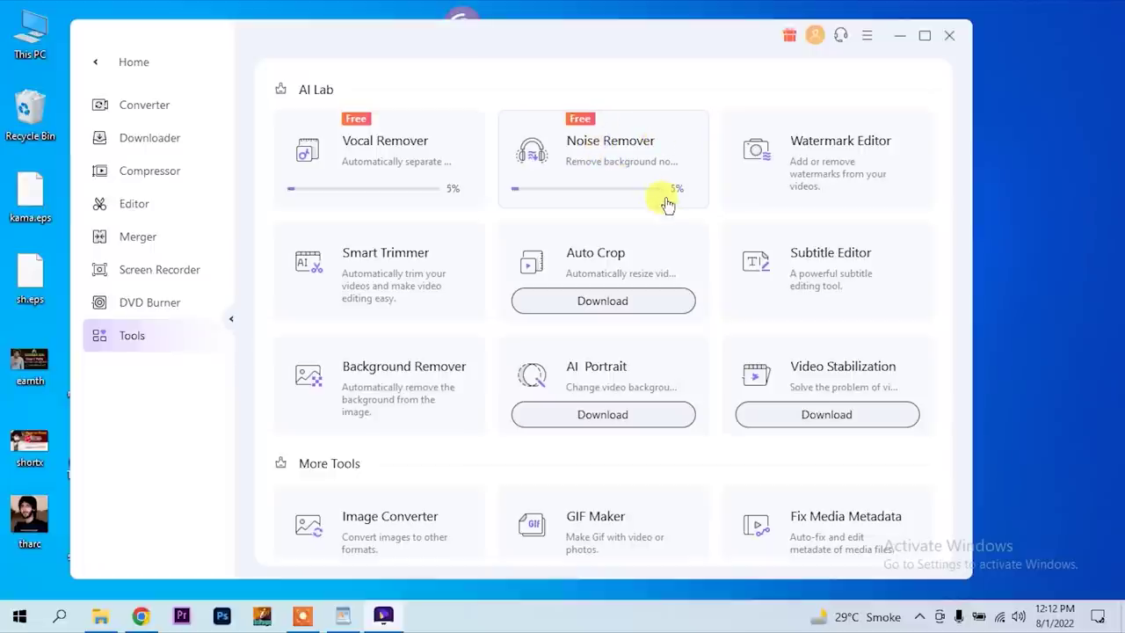
- Load check.mp4 into the Watermark Editor, mark the purple Popular Tools banner as the watermark, and export the video with it removed
click(880, 187)
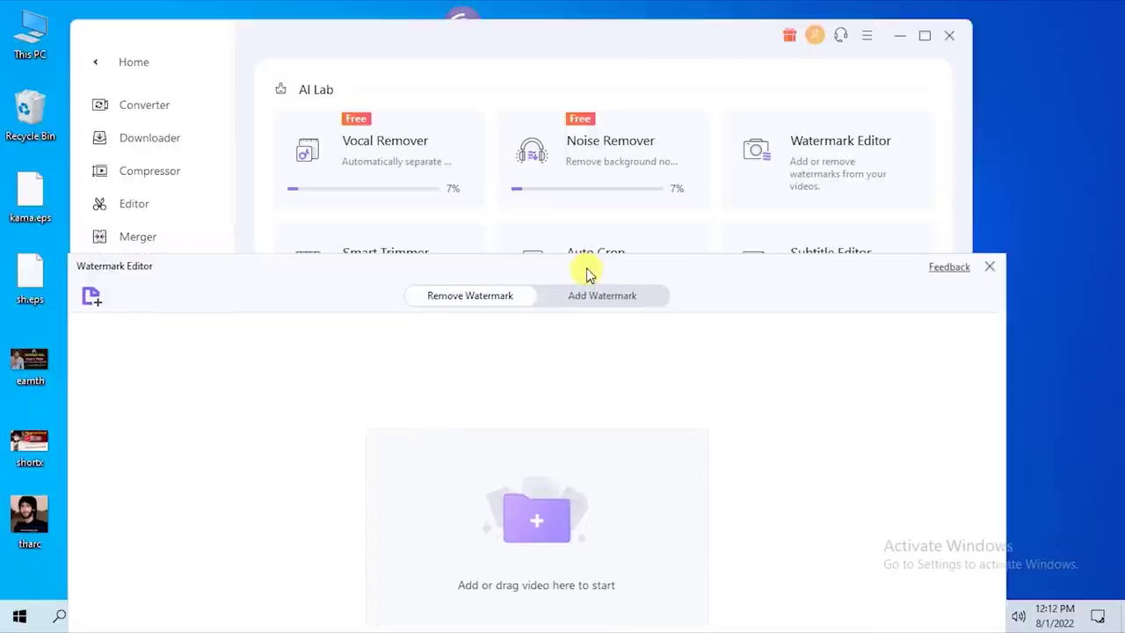
click(530, 510)
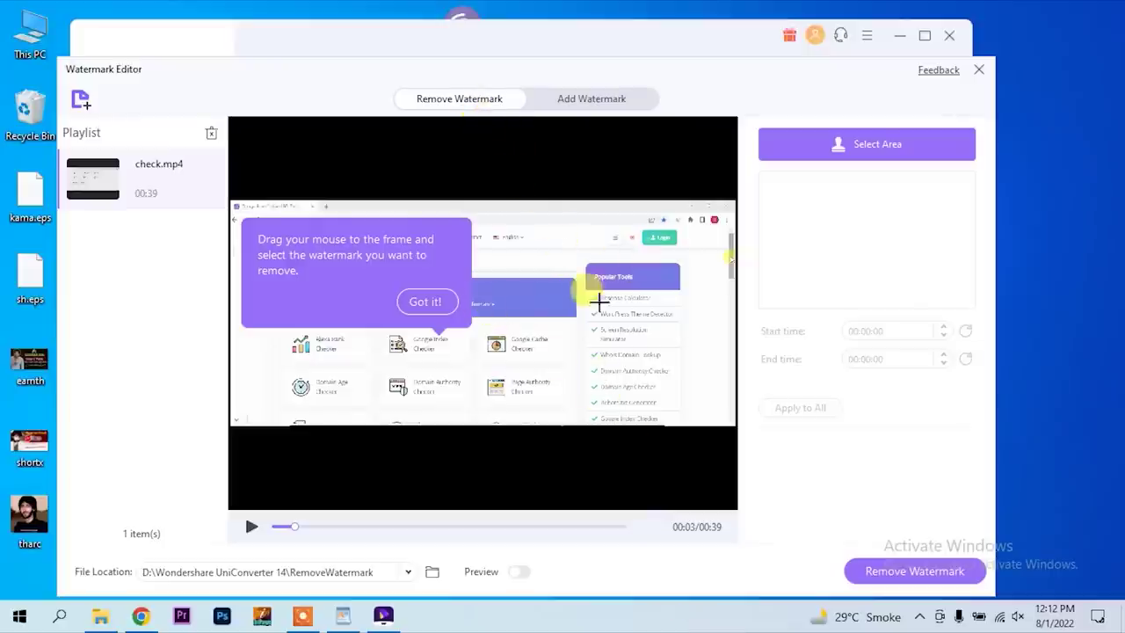
drag(582, 260, 685, 290)
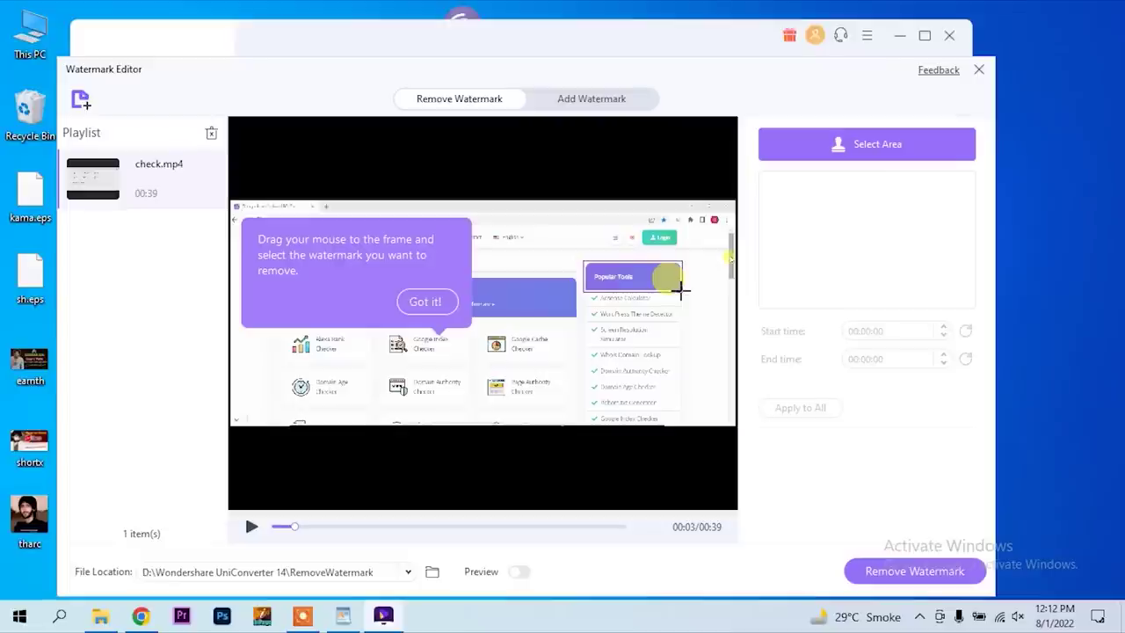
click(900, 571)
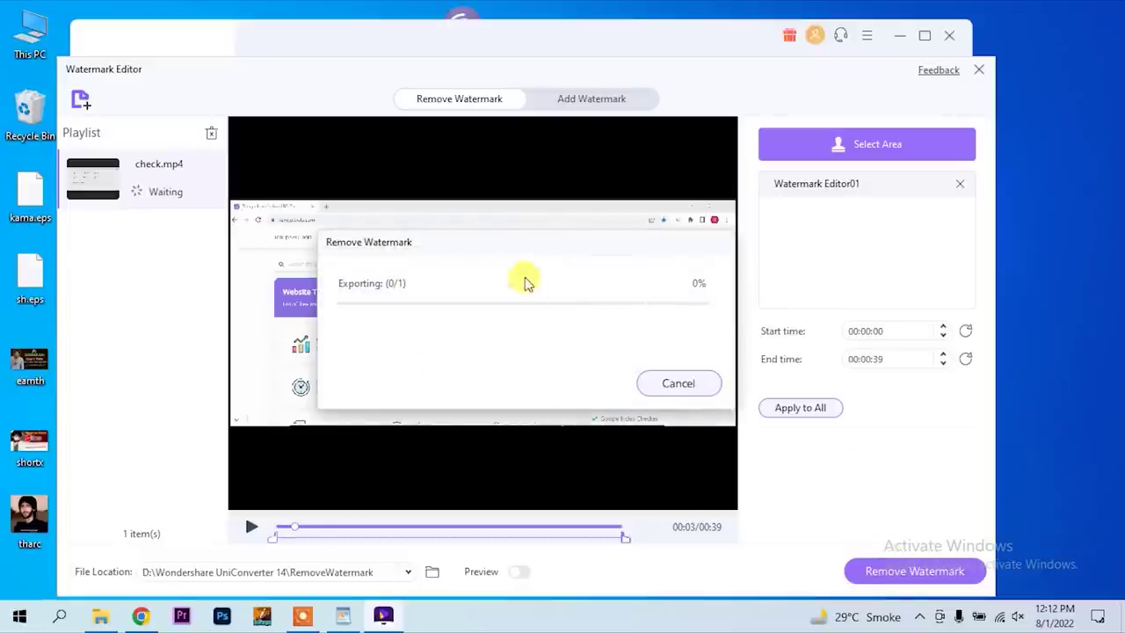
drag(494, 252, 319, 146)
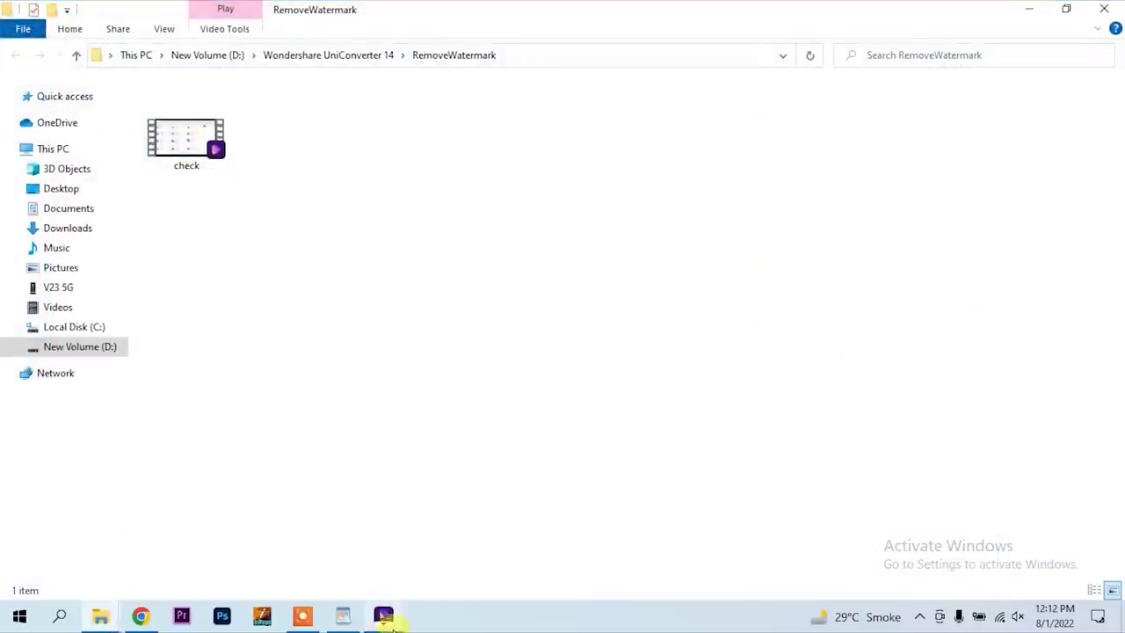
- Load the desktop video check into the Watermark Editor's Add Watermark mode, set the opacity to 52, and close the editor without exporting
click(383, 615)
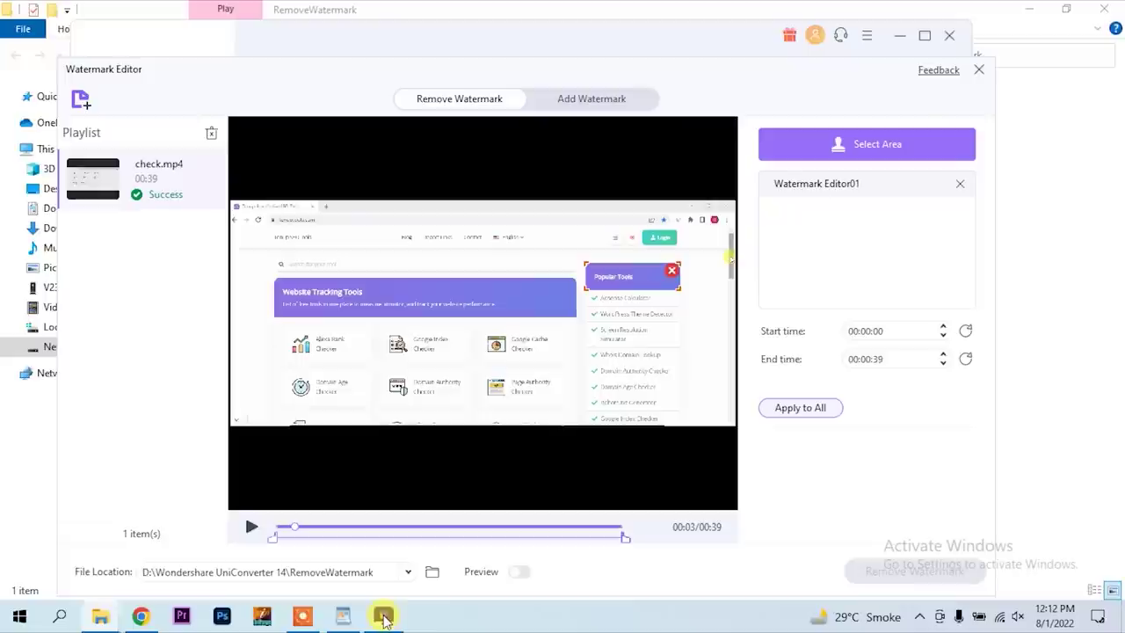
click(588, 100)
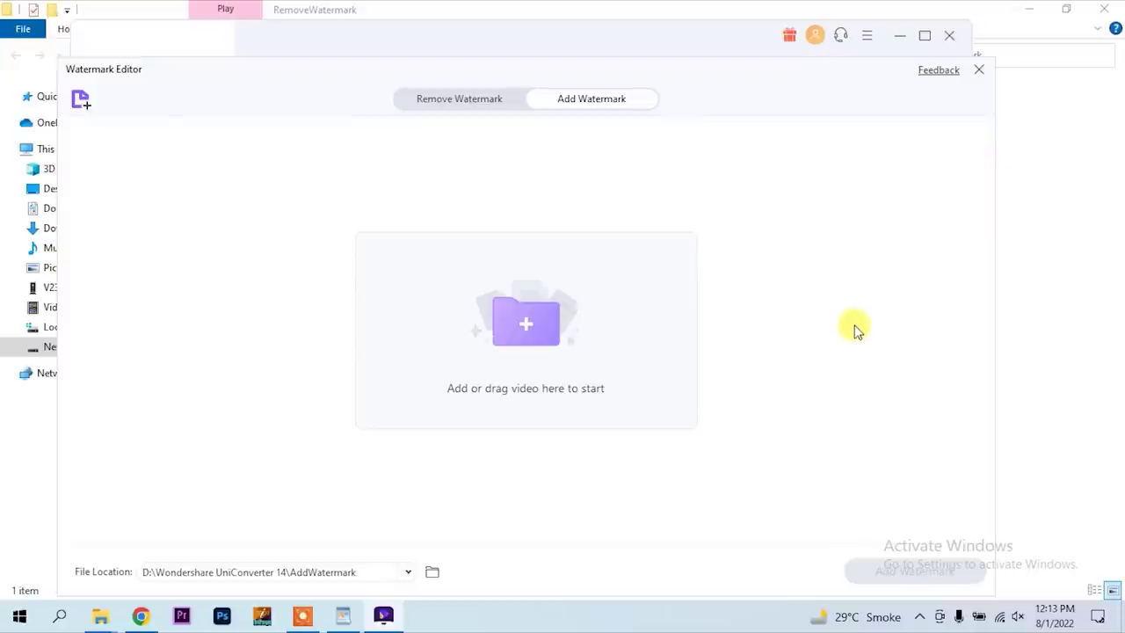
key(super+d)
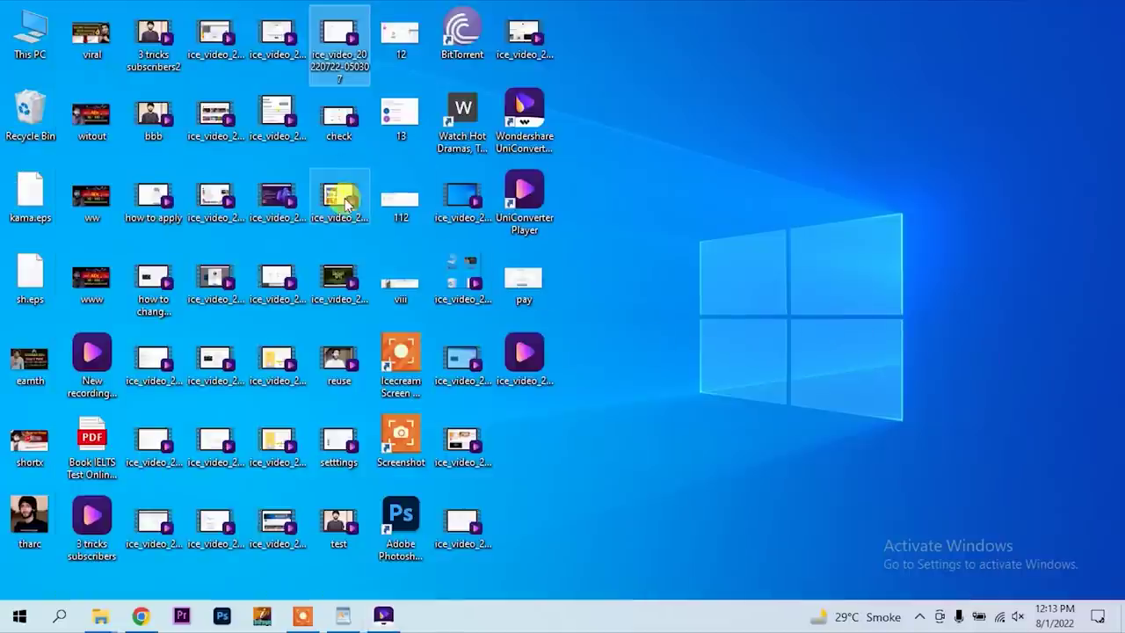
drag(339, 114, 538, 326)
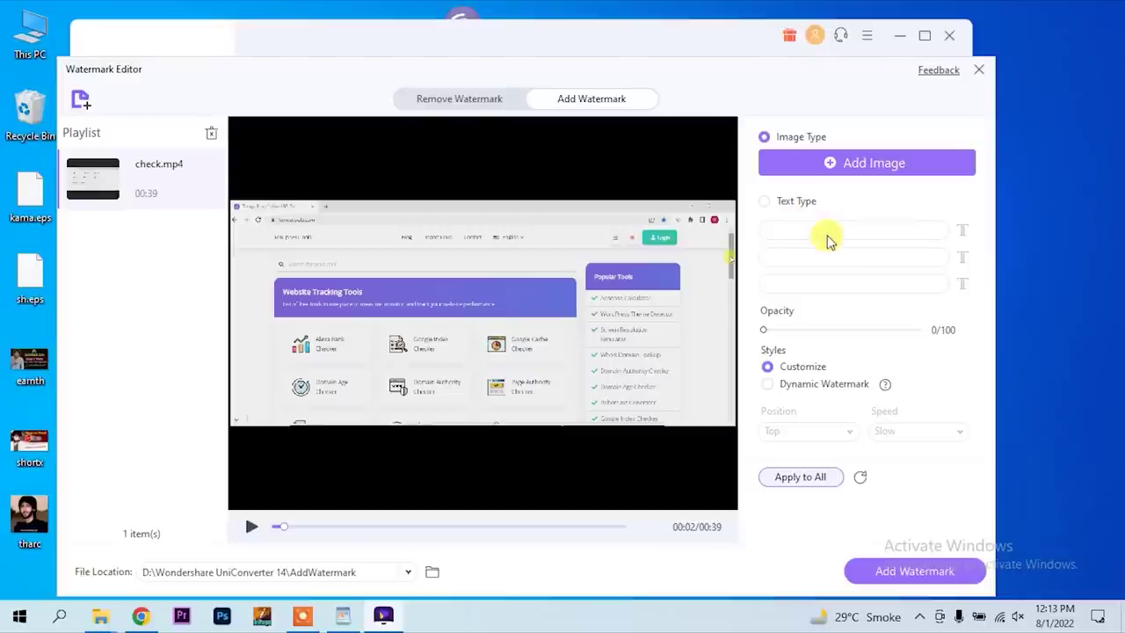
click(772, 333)
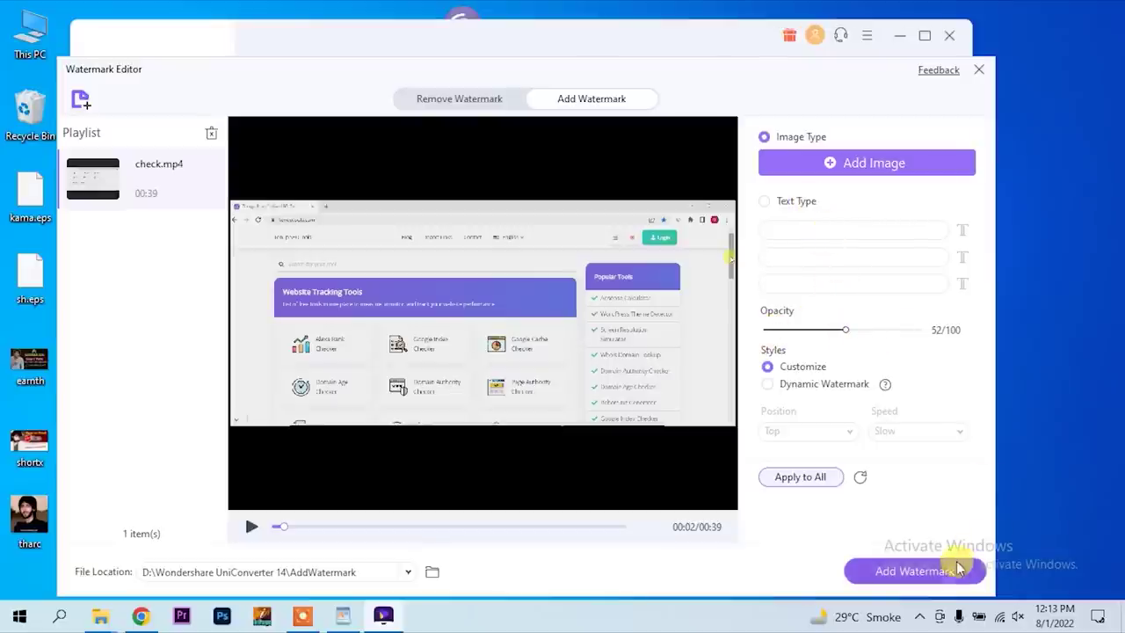
click(981, 70)
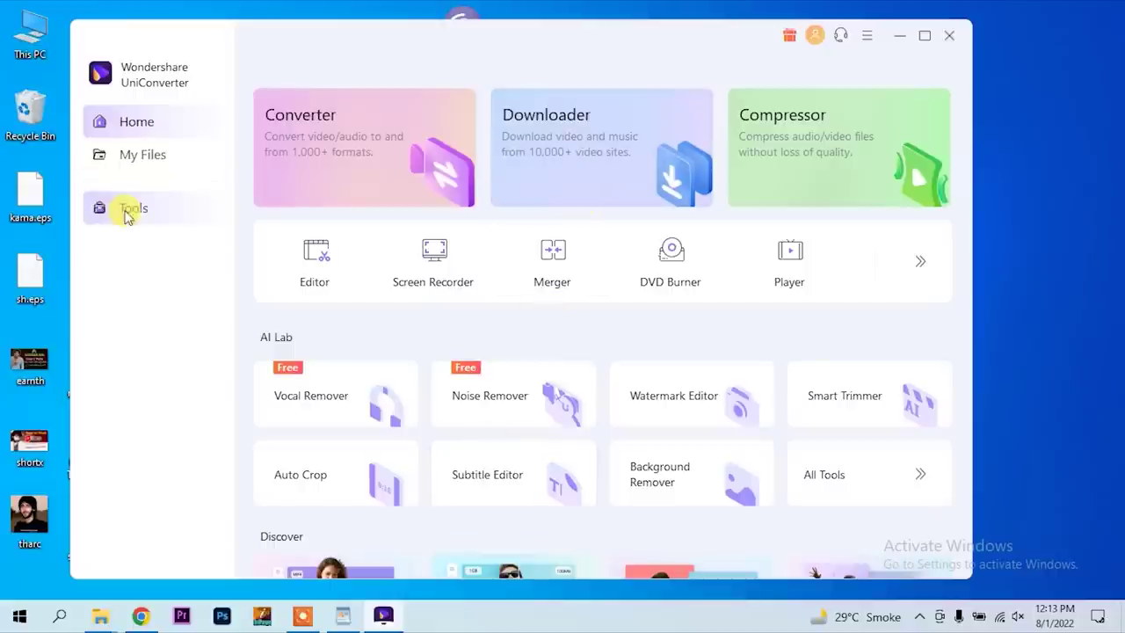
- Open the desktop video check in the Subtitle Editor, view the subtitle creation options, pause the preview, and close the editor
scroll(409, 314, down, 2)
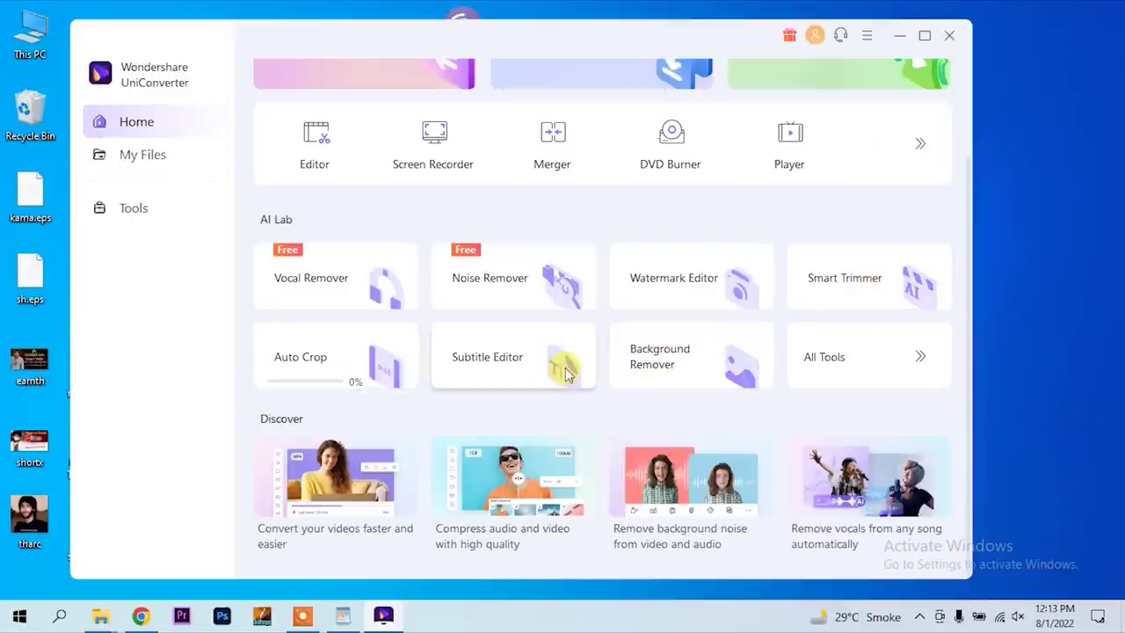
click(500, 372)
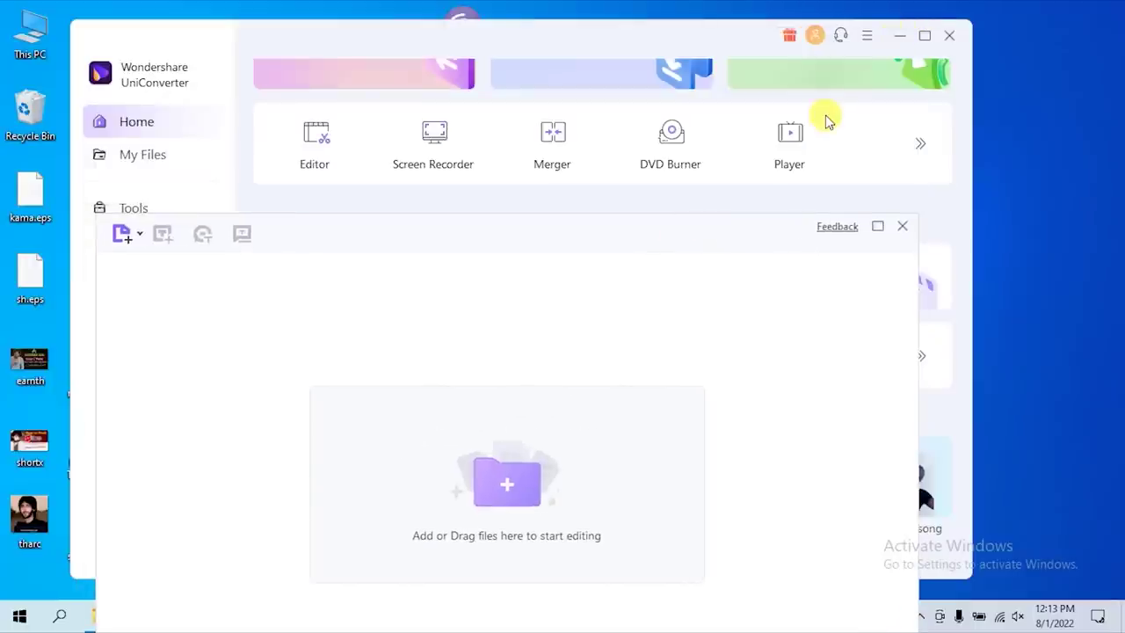
key(super+d)
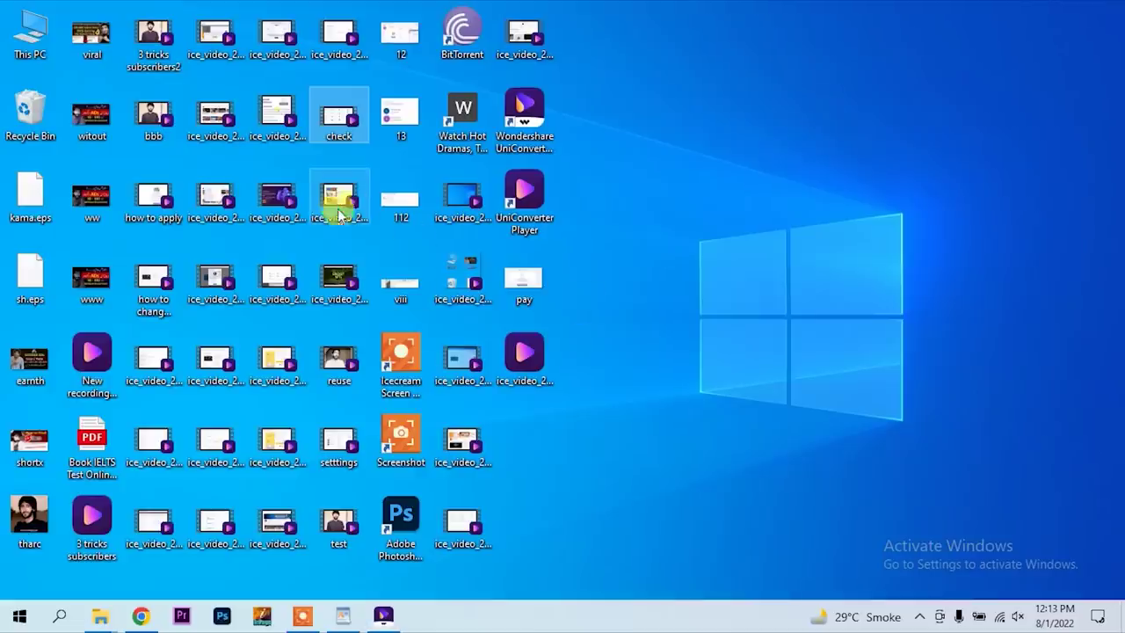
drag(356, 128, 510, 470)
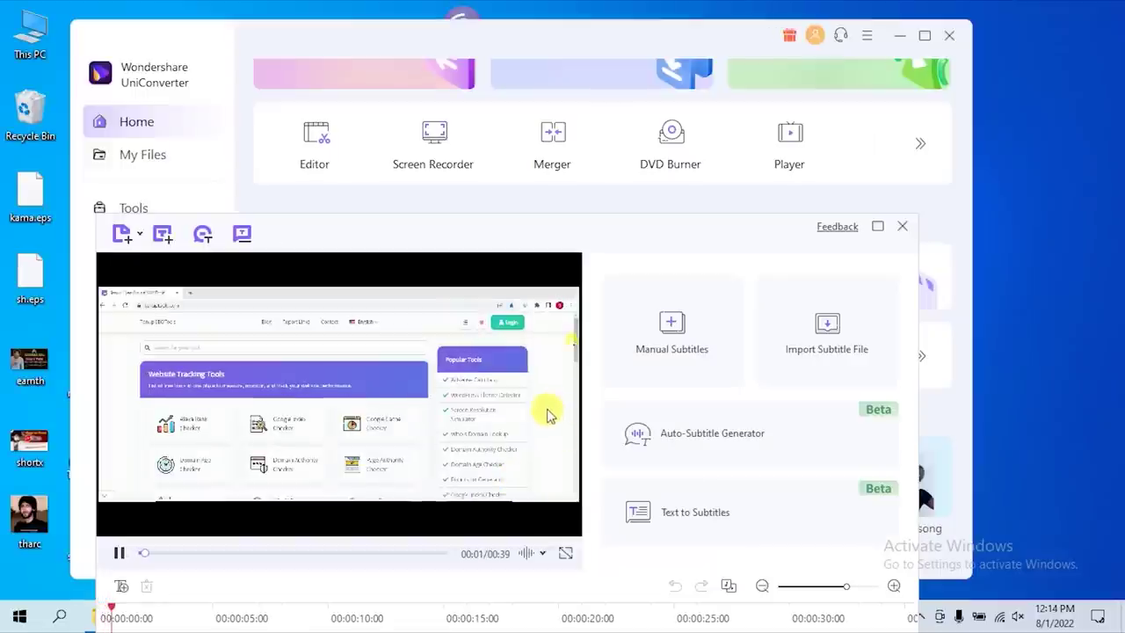
drag(502, 223, 515, 59)
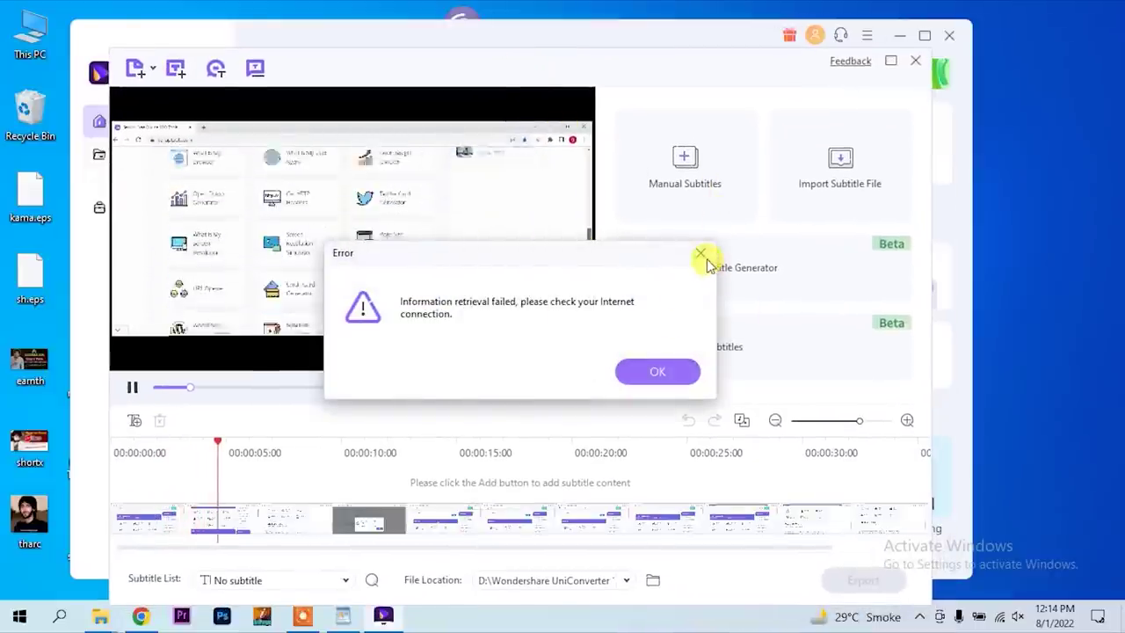
click(701, 253)
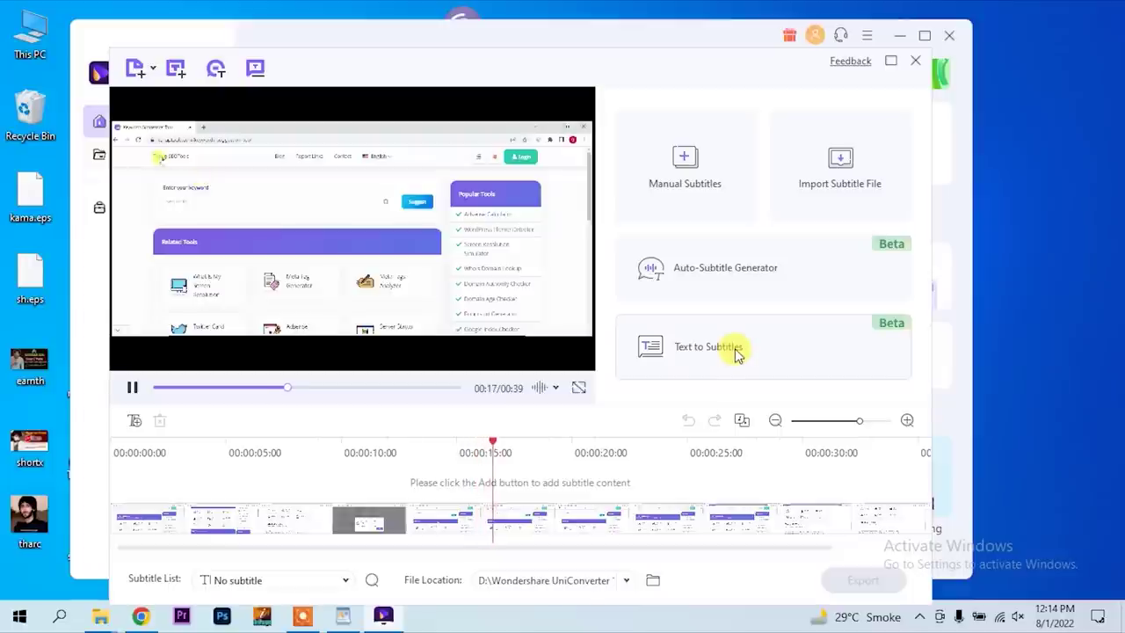
click(132, 389)
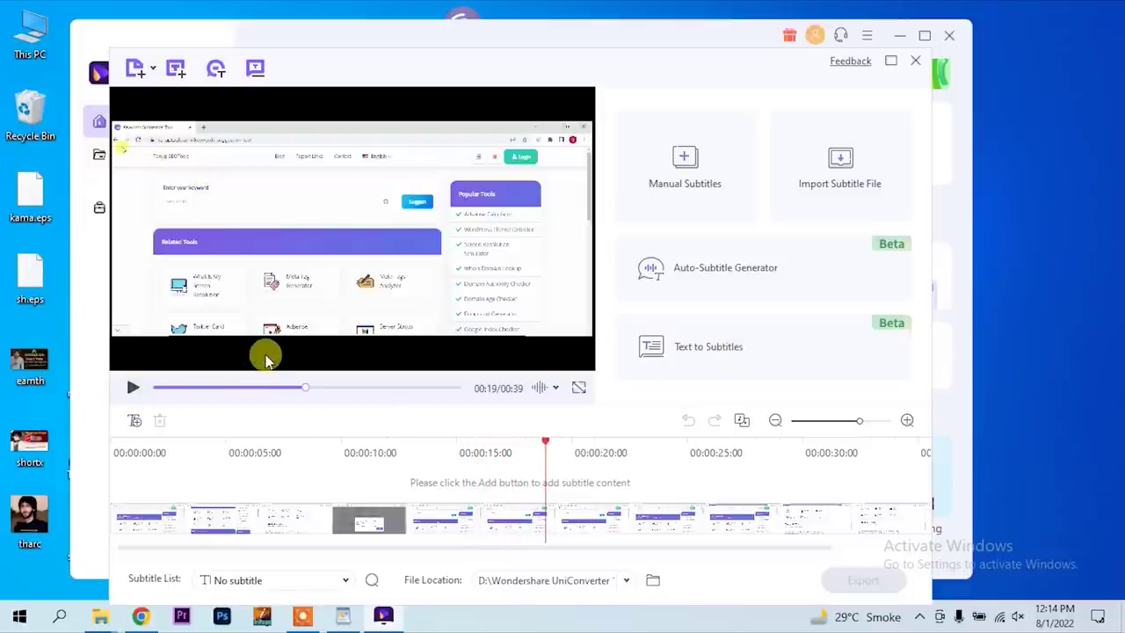
click(915, 60)
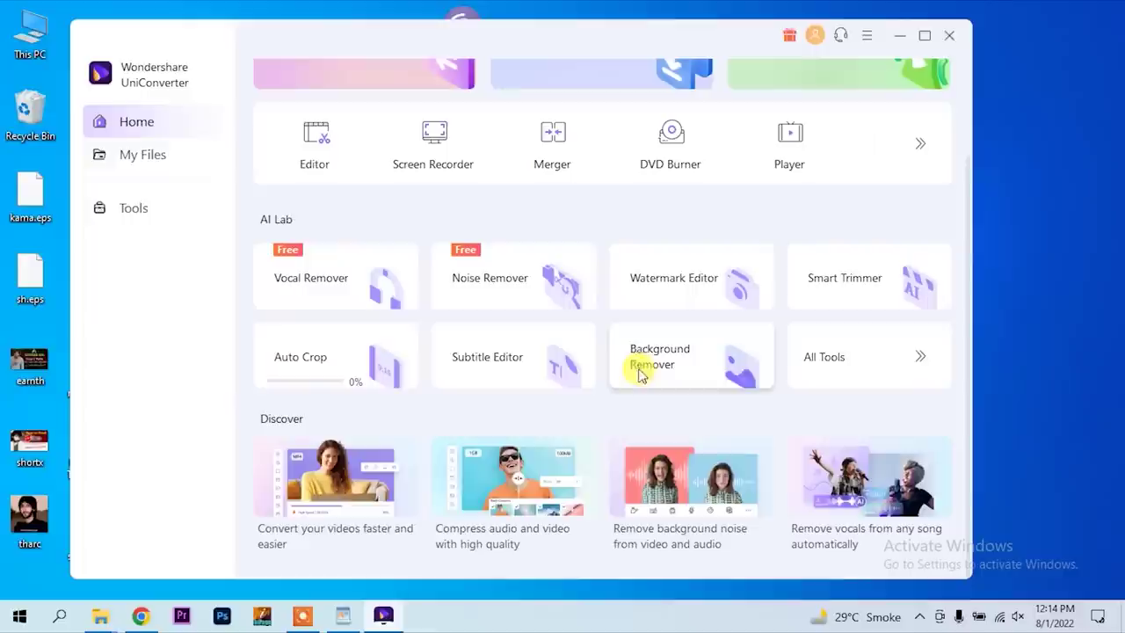
- From the full tool list, load tharc.jpg into the Image Converter, convert it to PNG, and close the converter
click(920, 362)
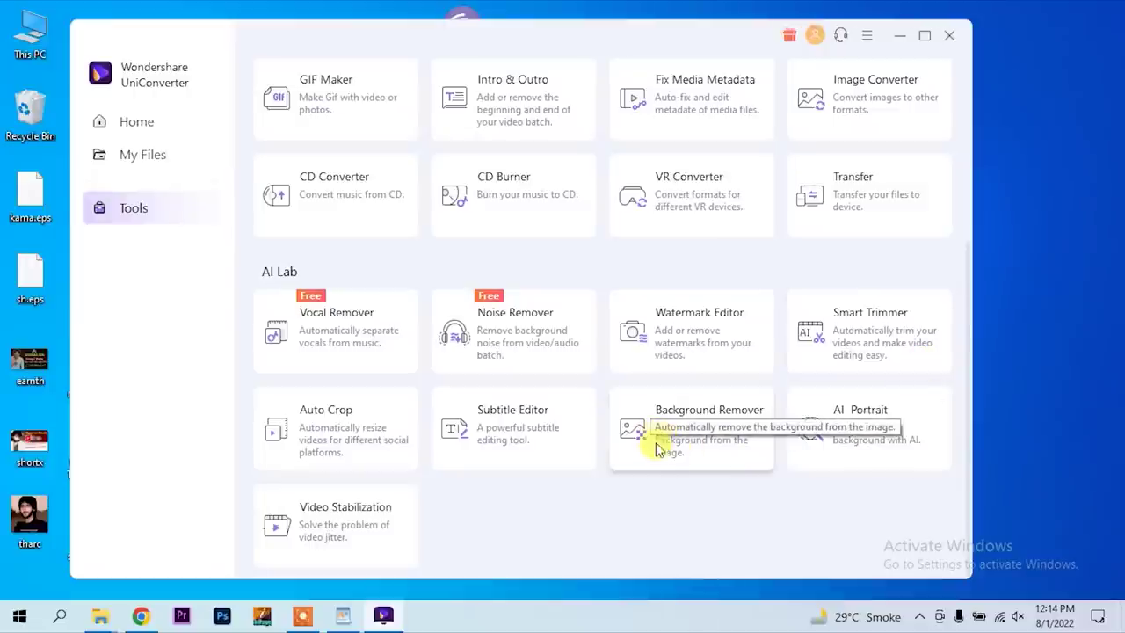
scroll(397, 554, up, 3)
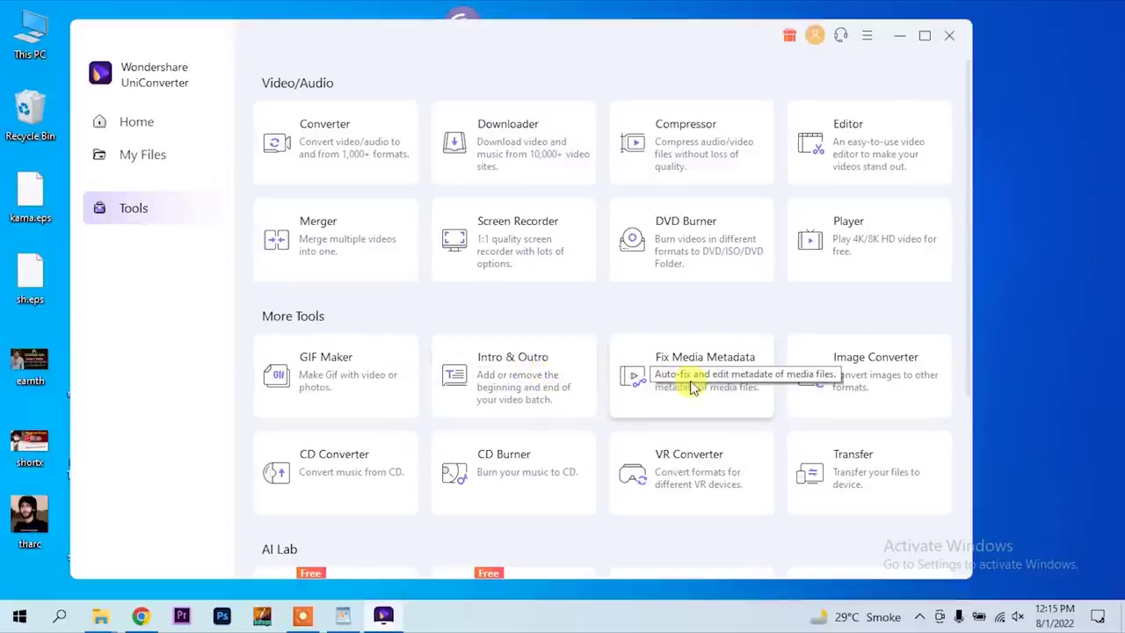
click(895, 387)
drag(13, 525, 663, 370)
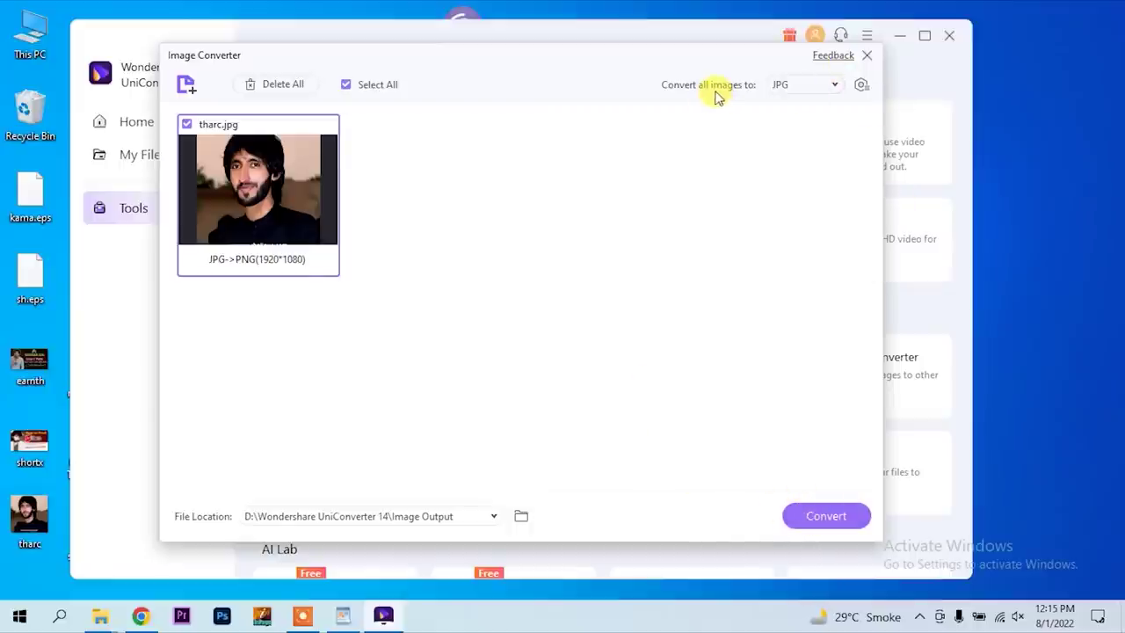
click(804, 85)
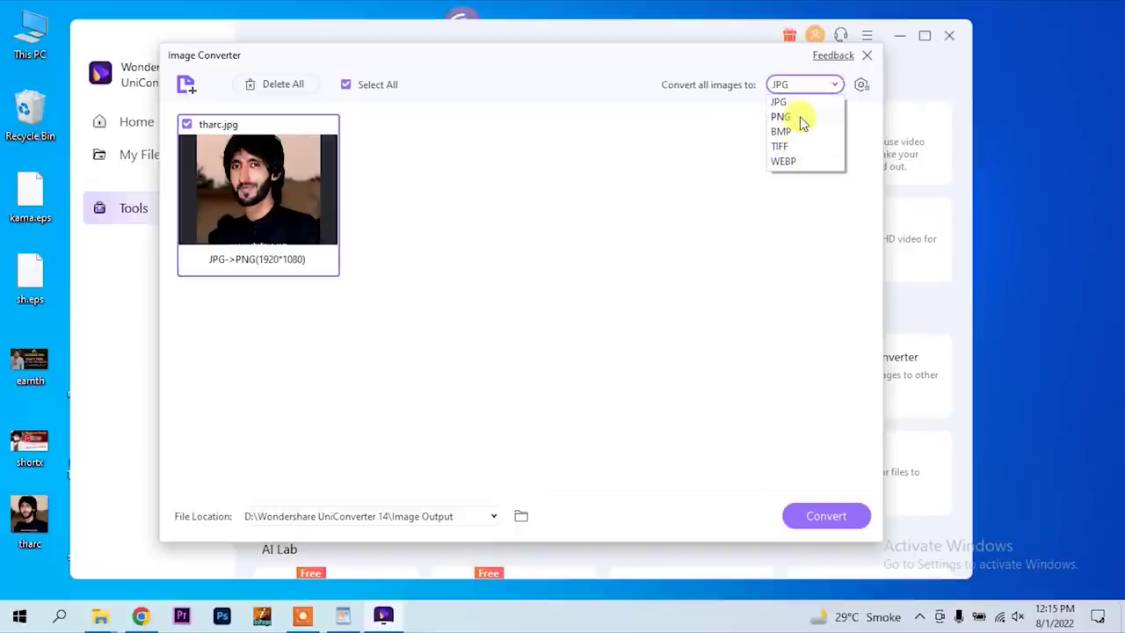
click(796, 117)
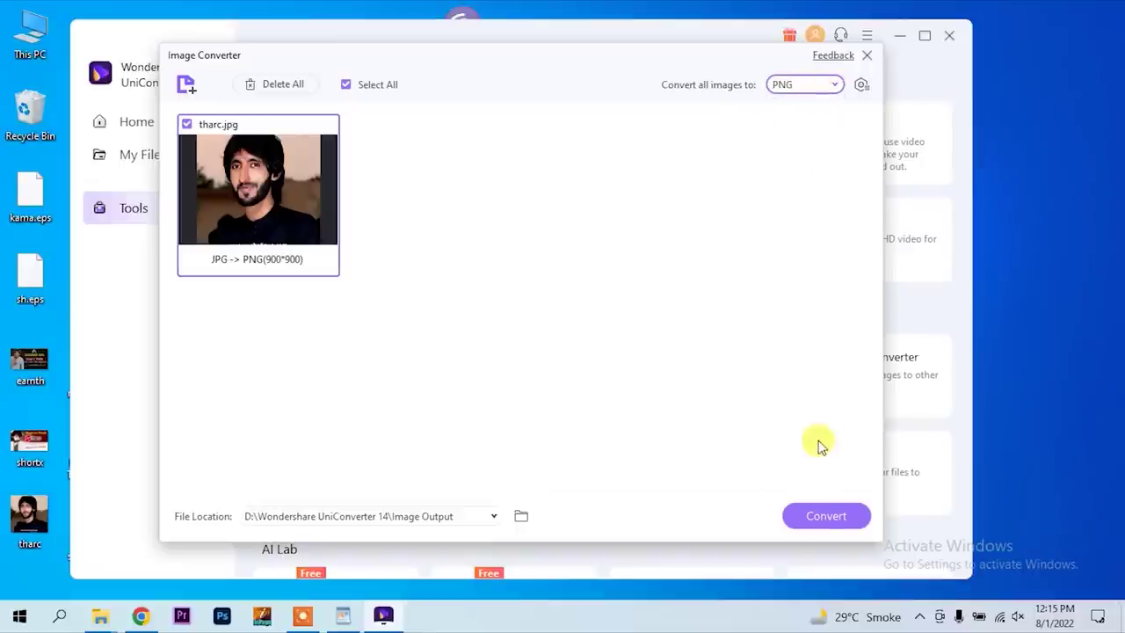
click(824, 516)
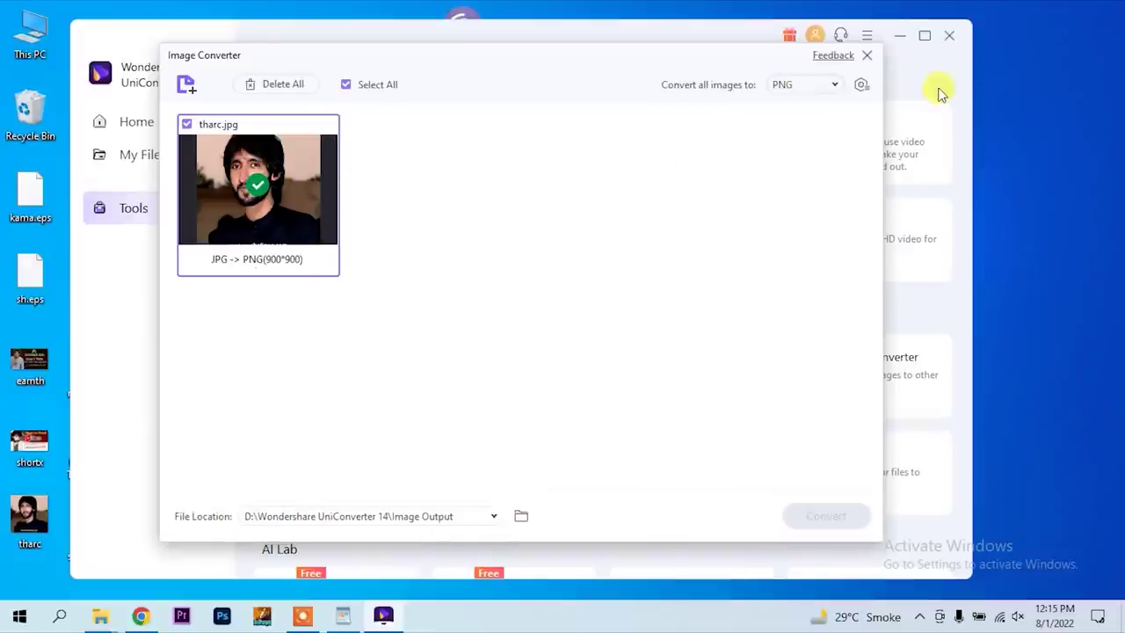
click(867, 54)
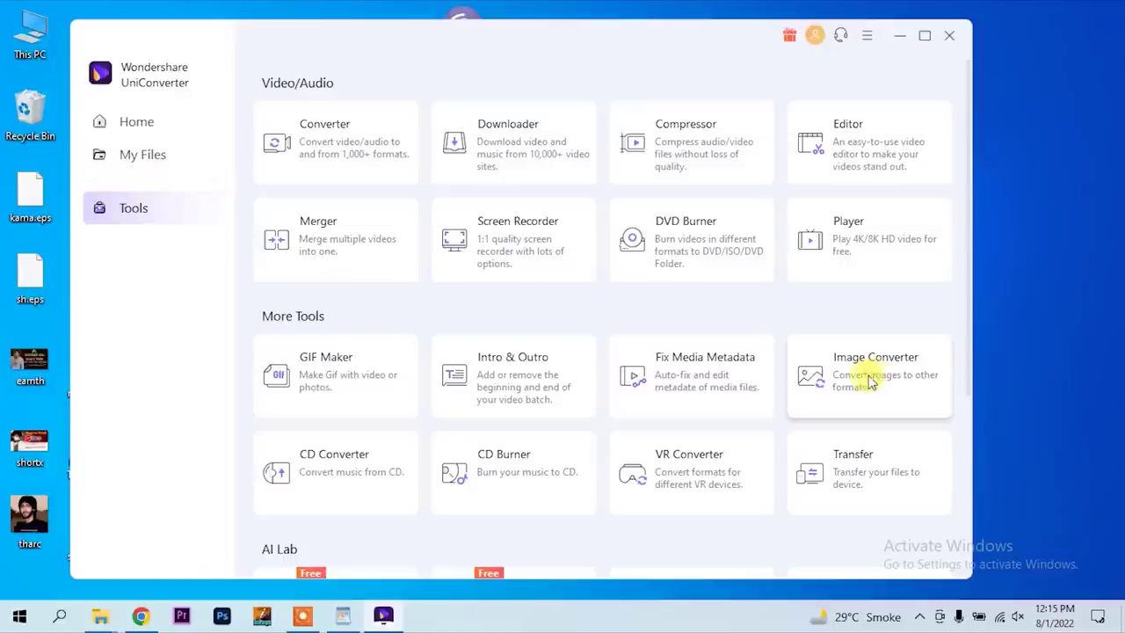
- View the Transfer tool's USB debugging guide for the connected phone, close it, and start downloading the Video Stabilization tool
scroll(865, 377, down, 1)
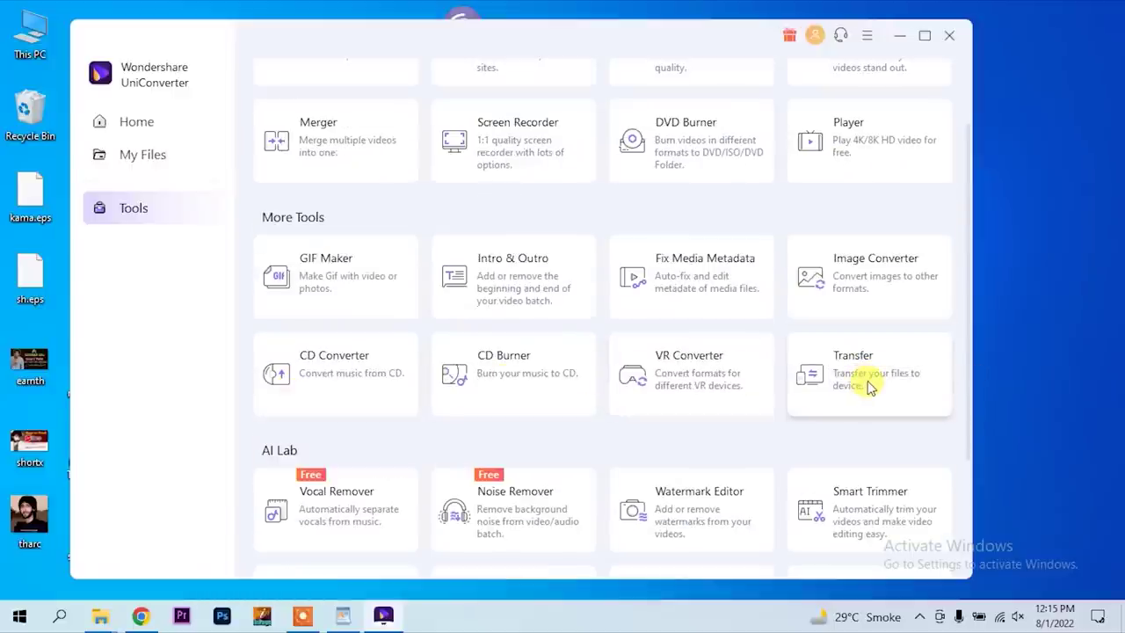
scroll(867, 378, down, 1)
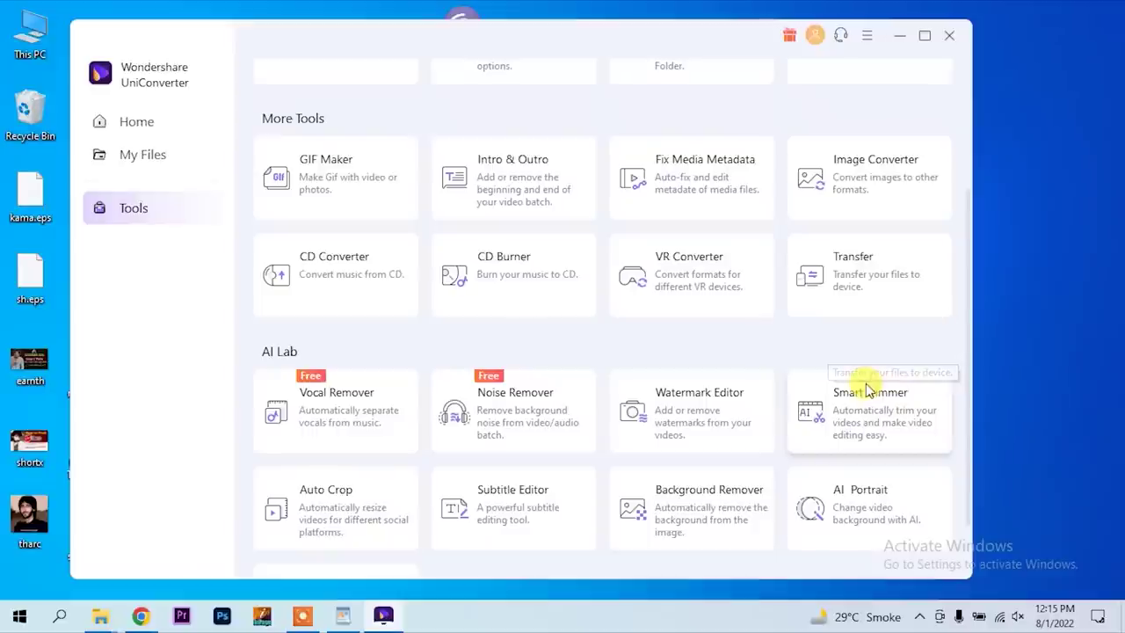
click(910, 302)
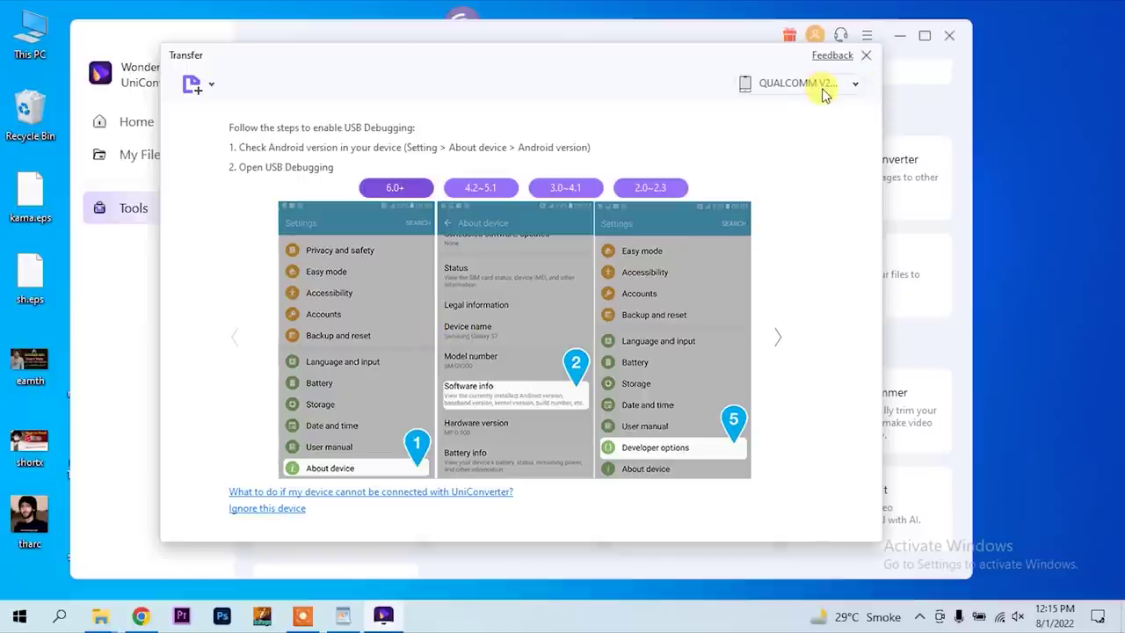
click(866, 57)
scroll(535, 563, down, 1)
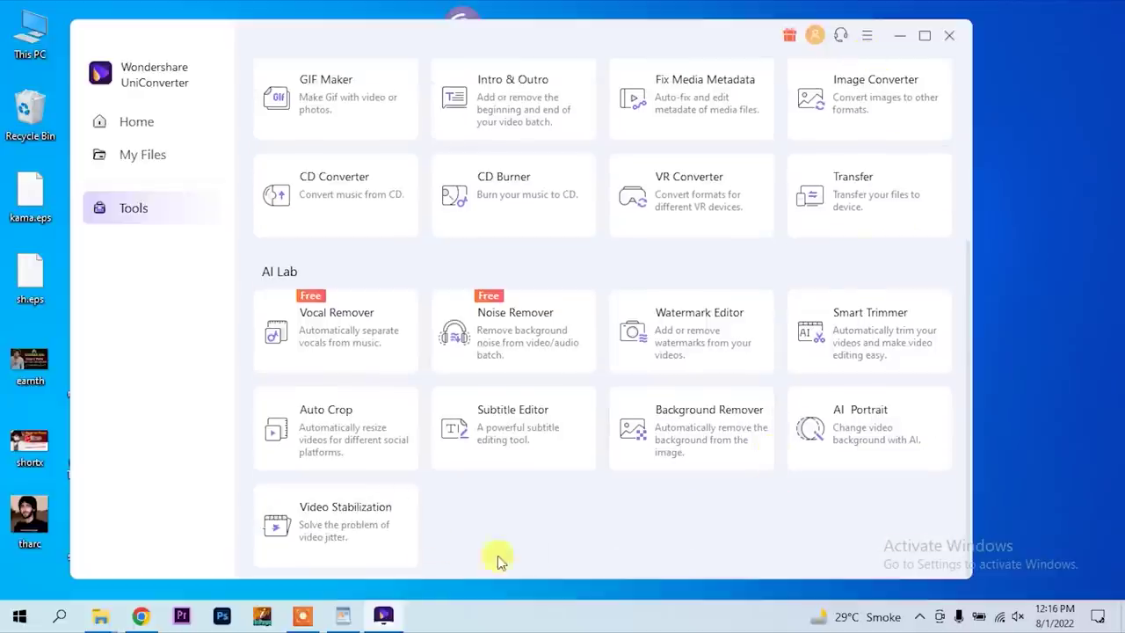
click(349, 537)
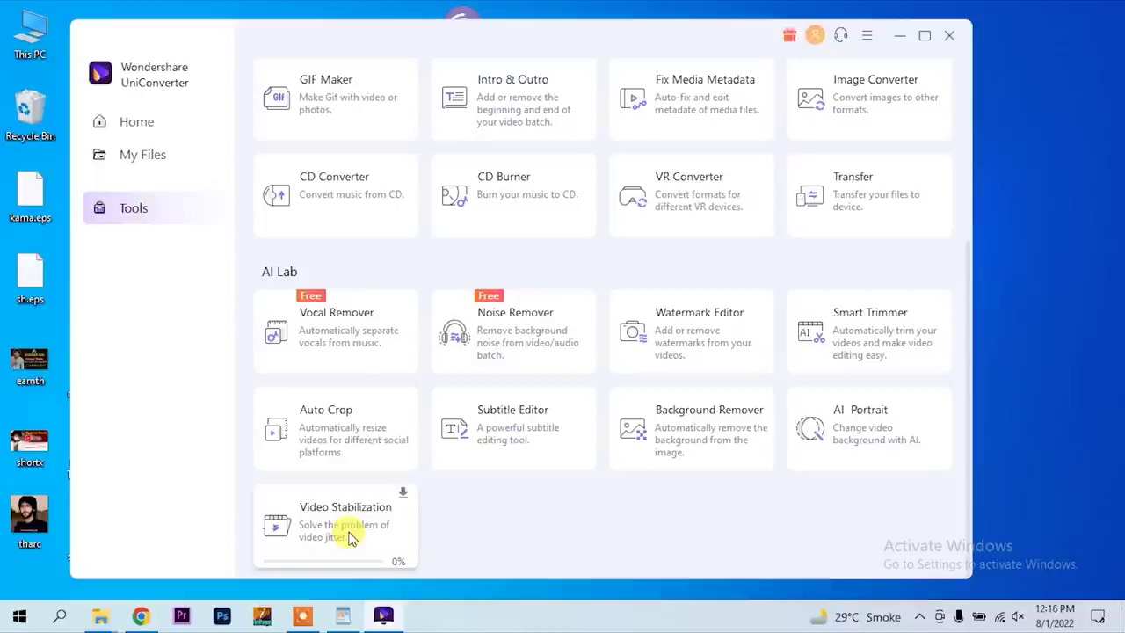